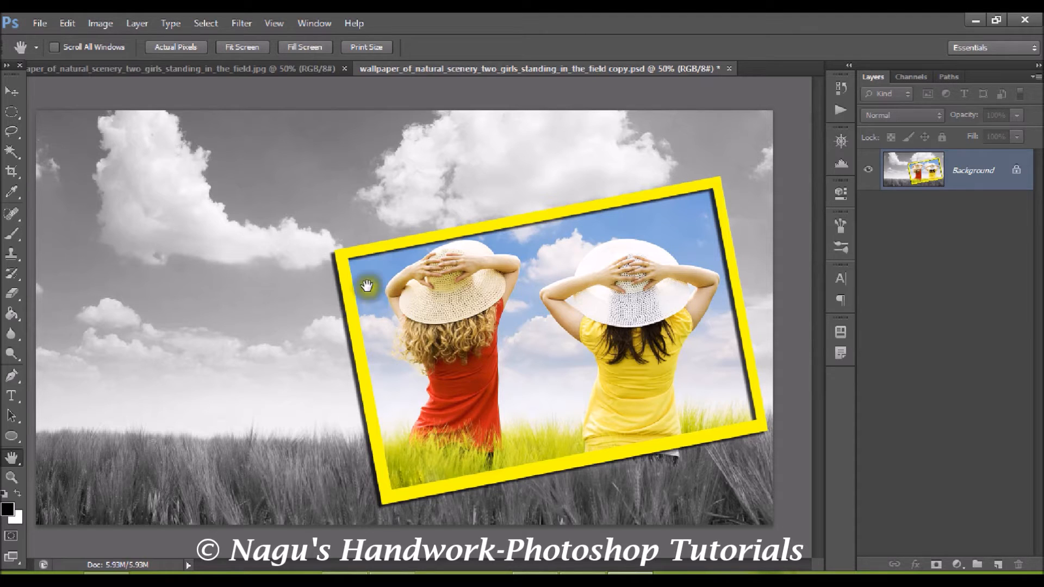
Close the finished example PSD copy, leaving the original JPG of the two girls in the field open.
{"action": "left_click", "coordinate": [277, 72]}
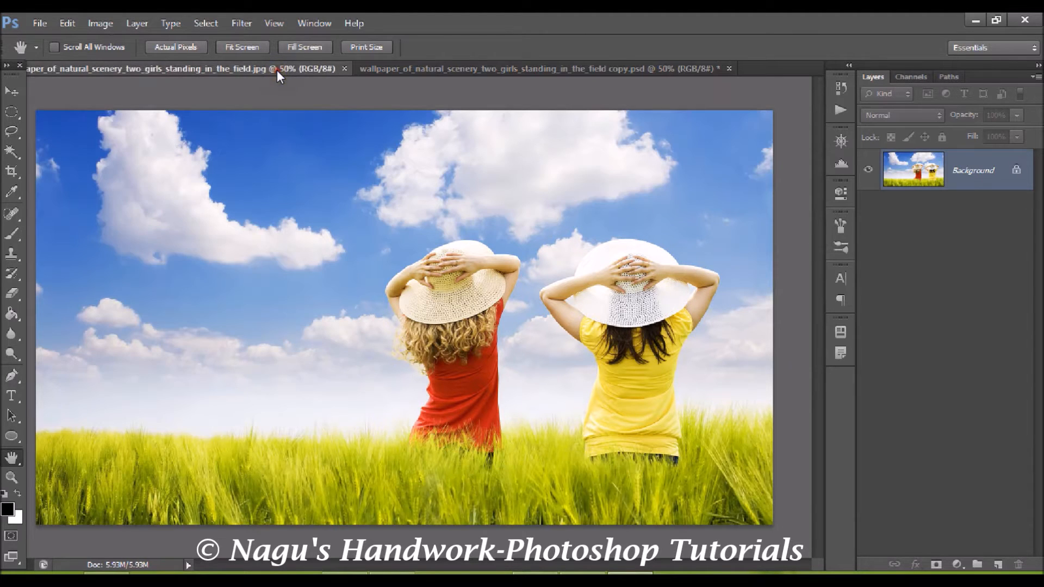
{"action": "left_click", "coordinate": [729, 68]}
{"action": "left_click", "coordinate": [525, 238]}
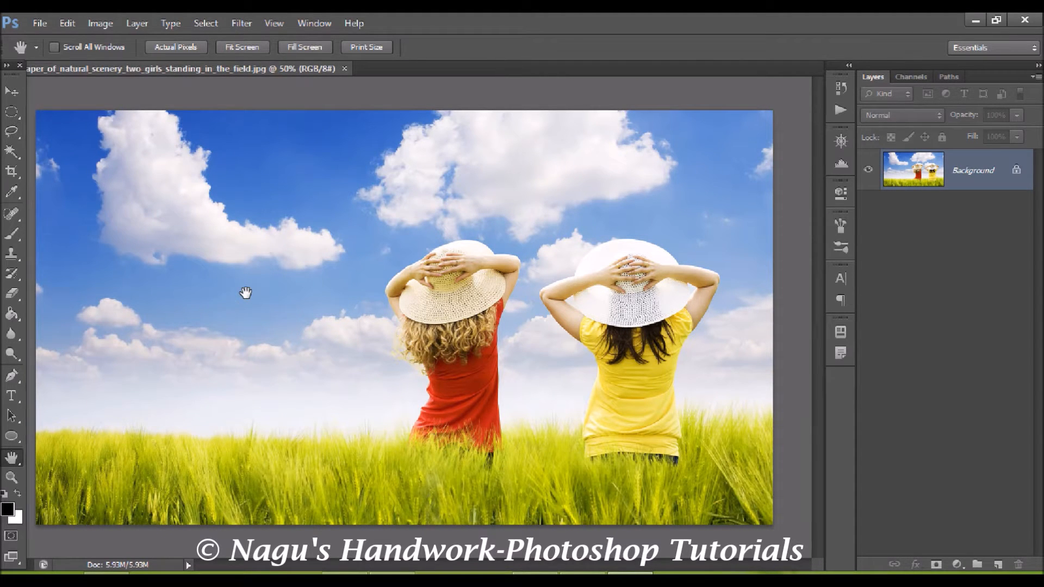
Duplicate the Background layer and add a new empty layer above the copy.
{"action": "key", "text": "ctrl+j"}
{"action": "left_click", "coordinate": [972, 173]}
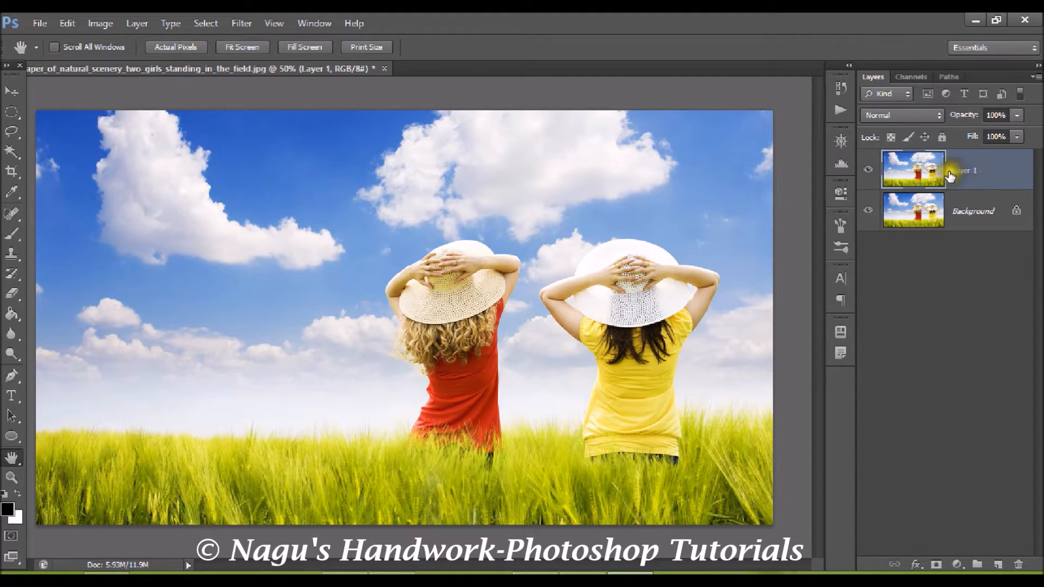
{"action": "left_click", "coordinate": [932, 306]}
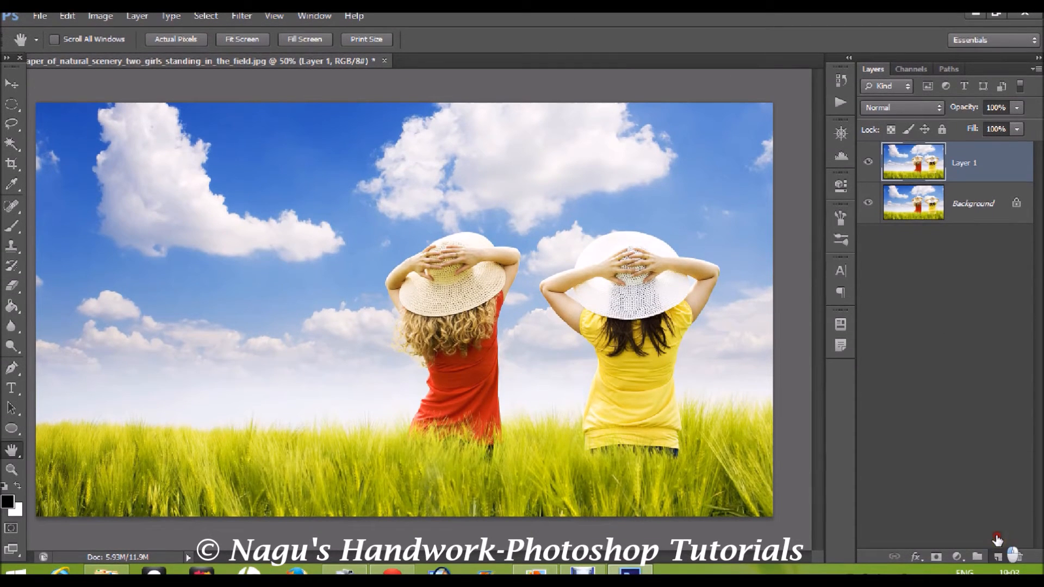
{"action": "left_click", "coordinate": [997, 563]}
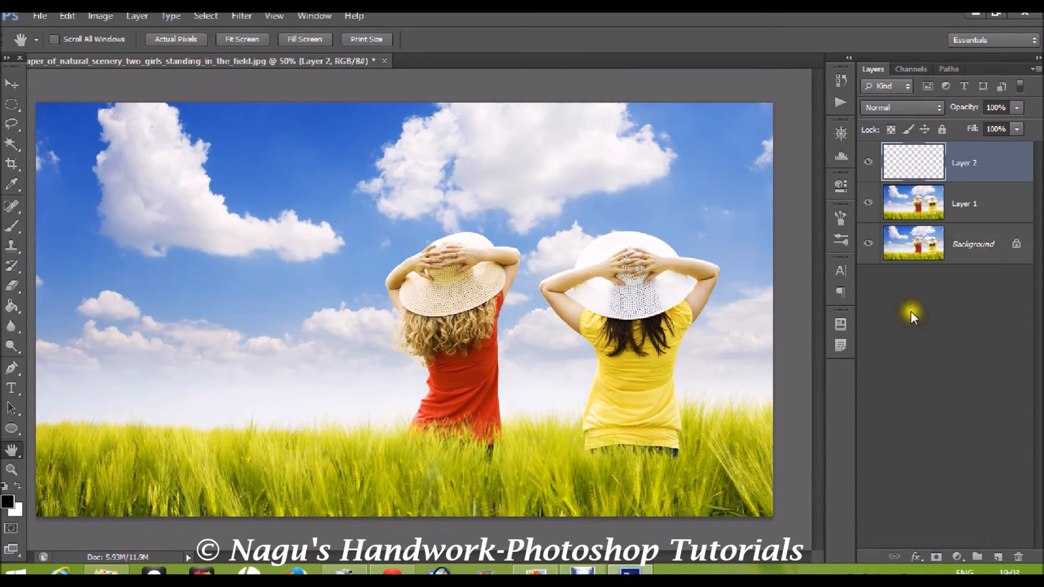
{"action": "left_click", "coordinate": [964, 176]}
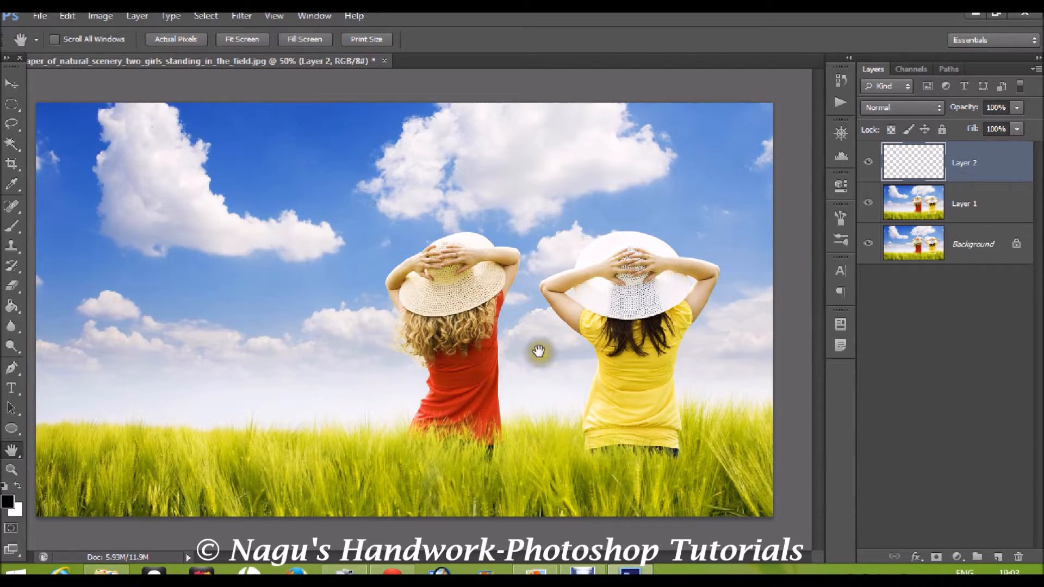
Draw a rectangular marquee selection around both girls and shift it slightly up and to the left.
{"action": "left_click", "coordinate": [14, 145]}
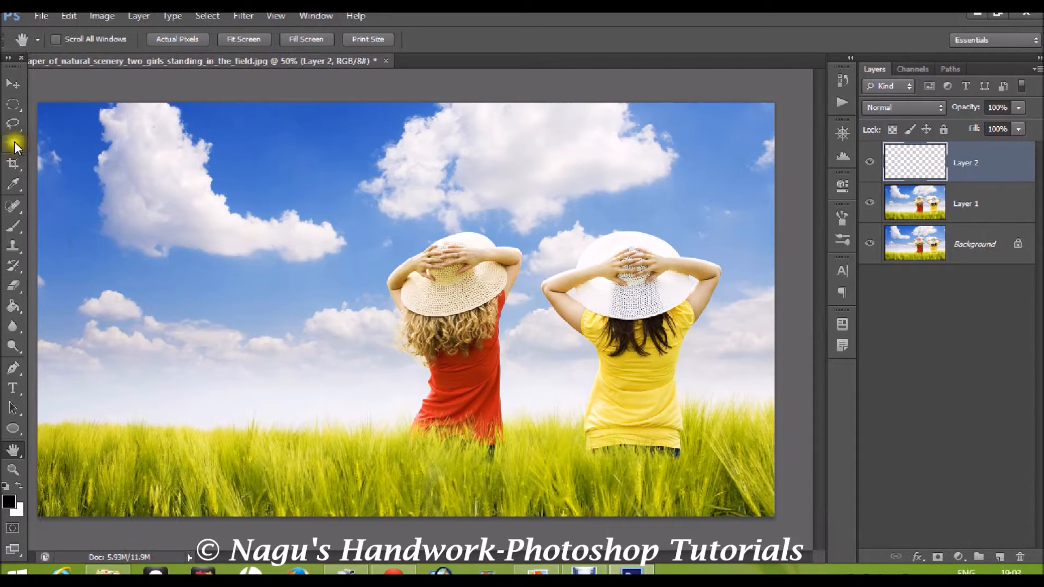
{"action": "left_click", "coordinate": [12, 112]}
{"action": "left_click", "coordinate": [12, 112]}
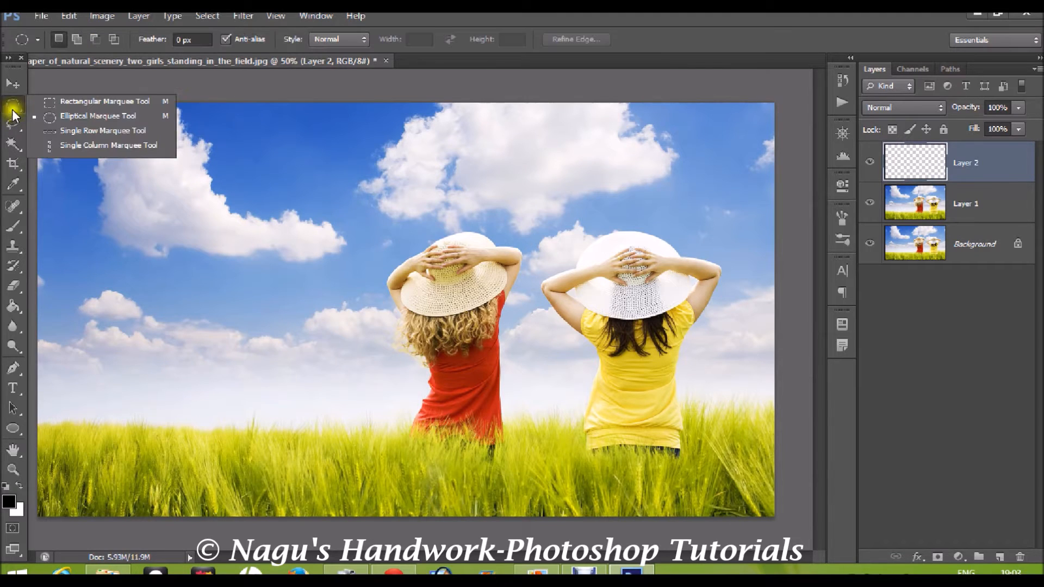
{"action": "left_click", "coordinate": [42, 106]}
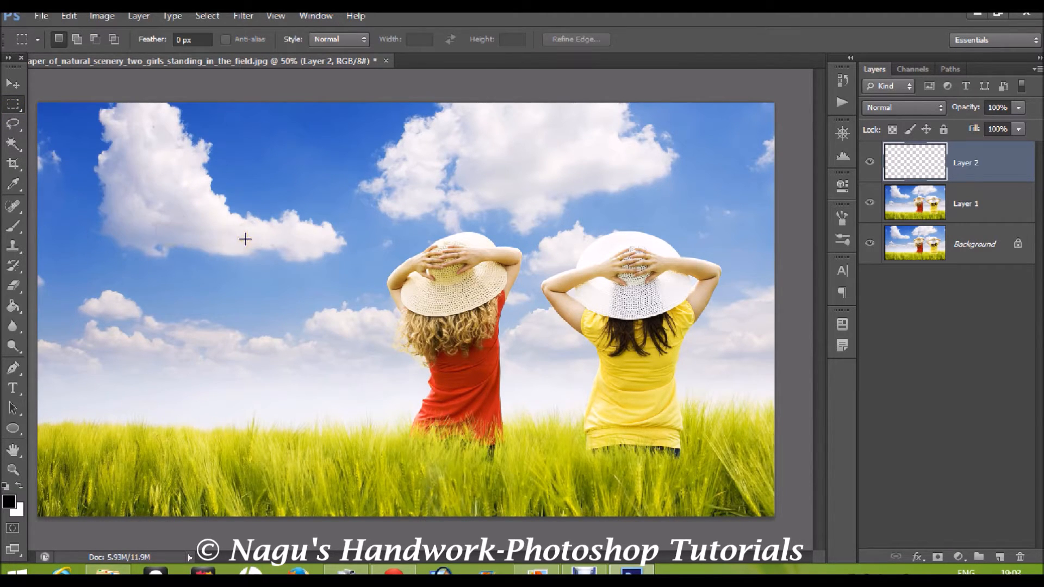
{"action": "left_click", "coordinate": [363, 233]}
{"action": "left_click_drag", "start_coordinate": [364, 233], "coordinate": [759, 400]}
{"action": "left_click_drag", "start_coordinate": [567, 330], "coordinate": [554, 323]}
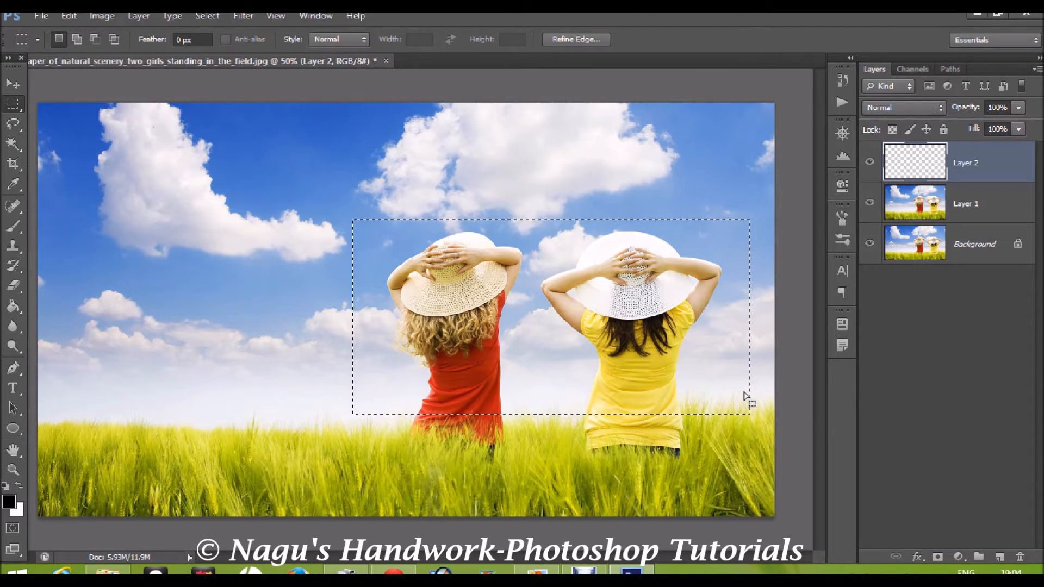
Subtract a slightly smaller inner rectangle from the selection, leaving a thin rectangular frame around the girls.
{"action": "key", "text": "alt"}
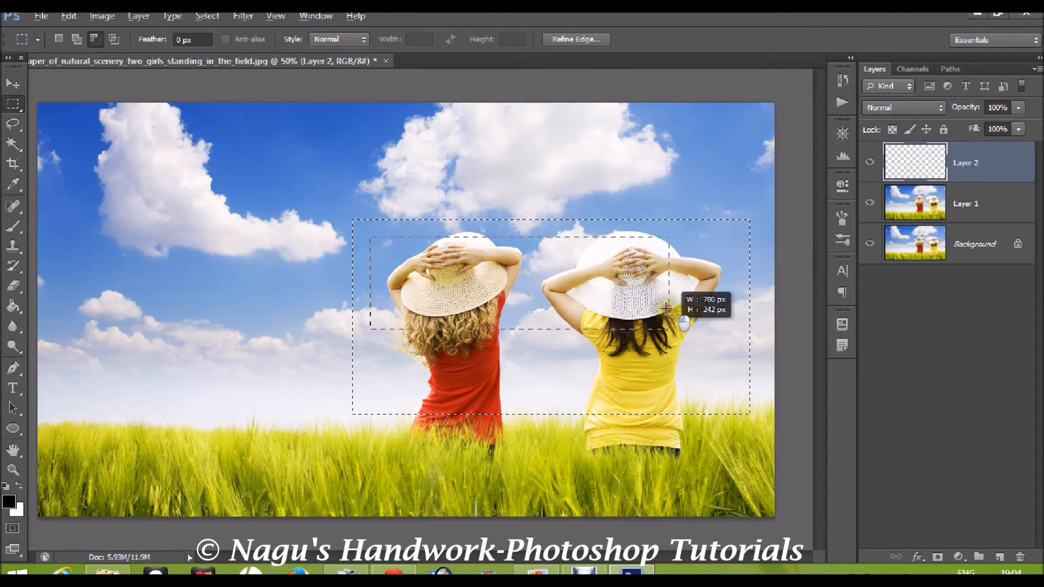
{"action": "left_click_drag", "start_coordinate": [707, 313], "coordinate": [734, 376]}
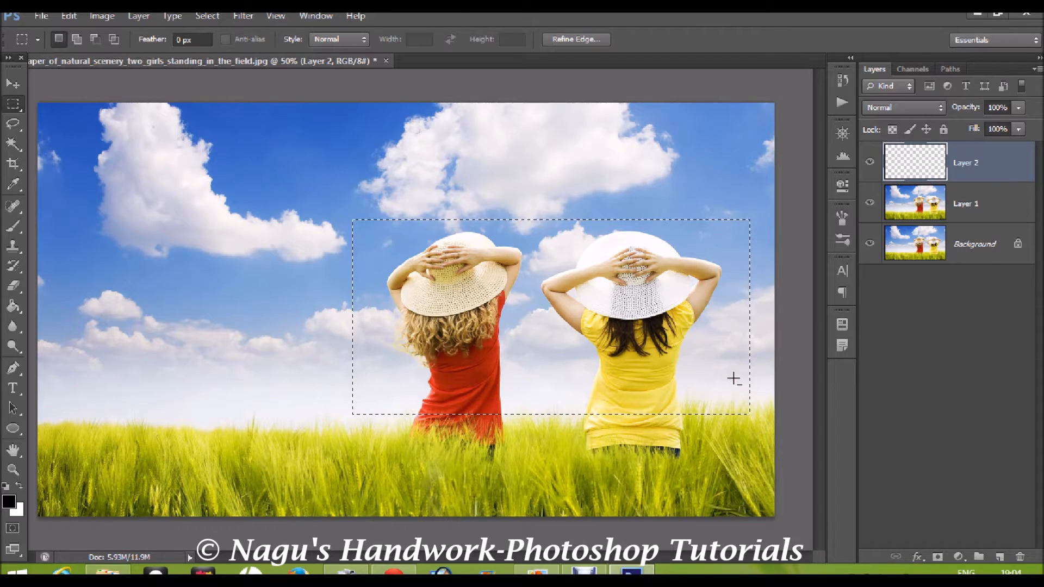
{"action": "left_click", "coordinate": [546, 294], "text": "alt"}
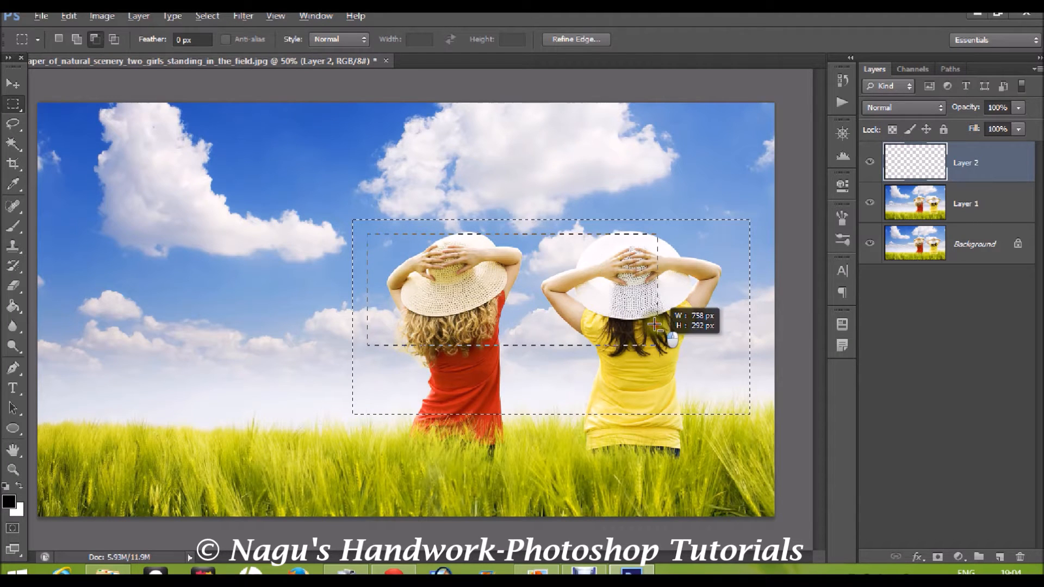
{"action": "left_click_drag", "start_coordinate": [709, 333], "coordinate": [734, 380]}
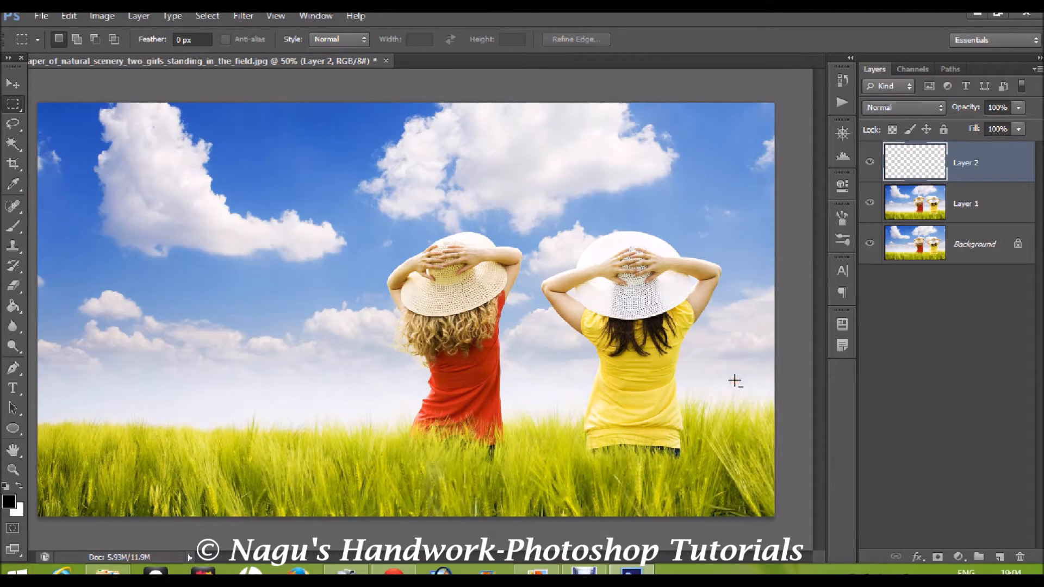
{"action": "key", "text": "ctrl+z"}
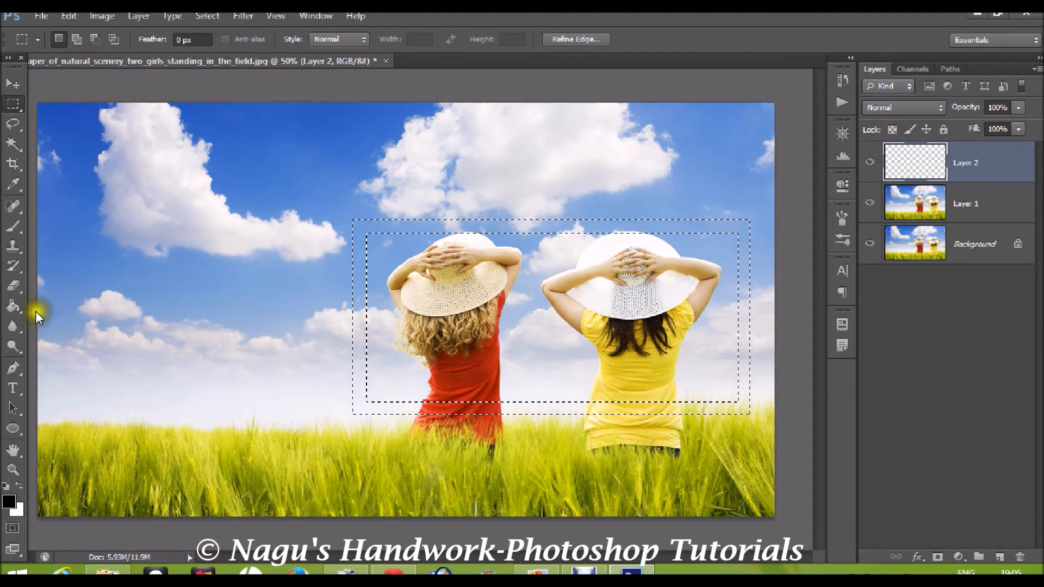
Fill the frame selection on Layer 2 with a white-to-yellow linear gradient.
{"action": "left_click", "coordinate": [14, 294]}
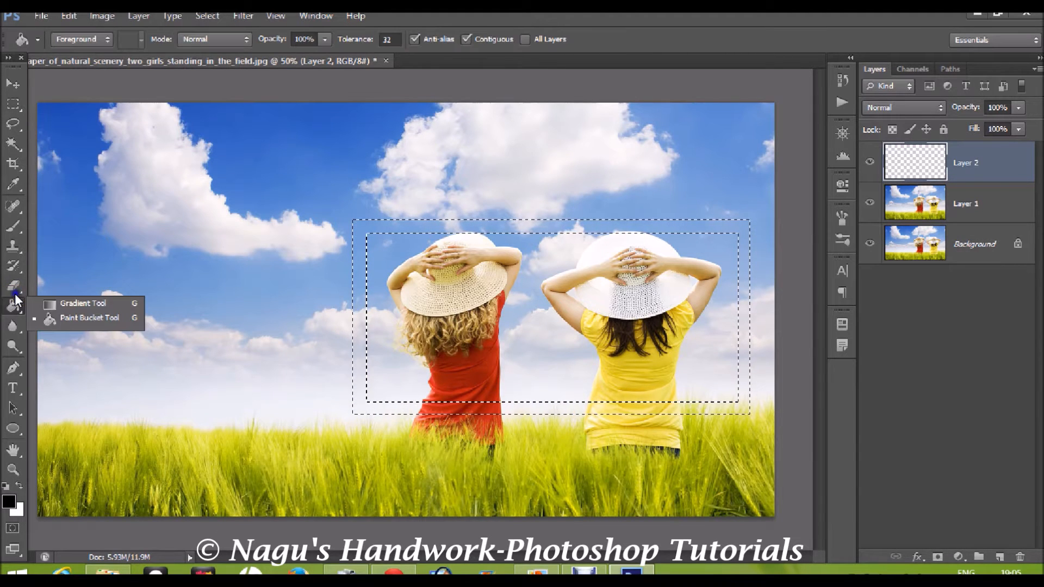
{"action": "left_click", "coordinate": [41, 299]}
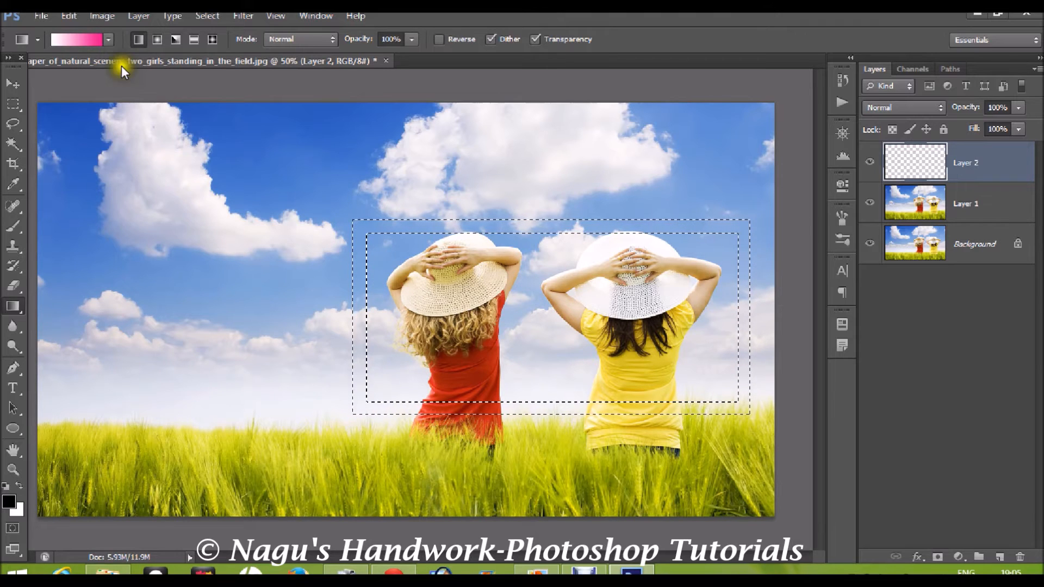
{"action": "left_click", "coordinate": [108, 40]}
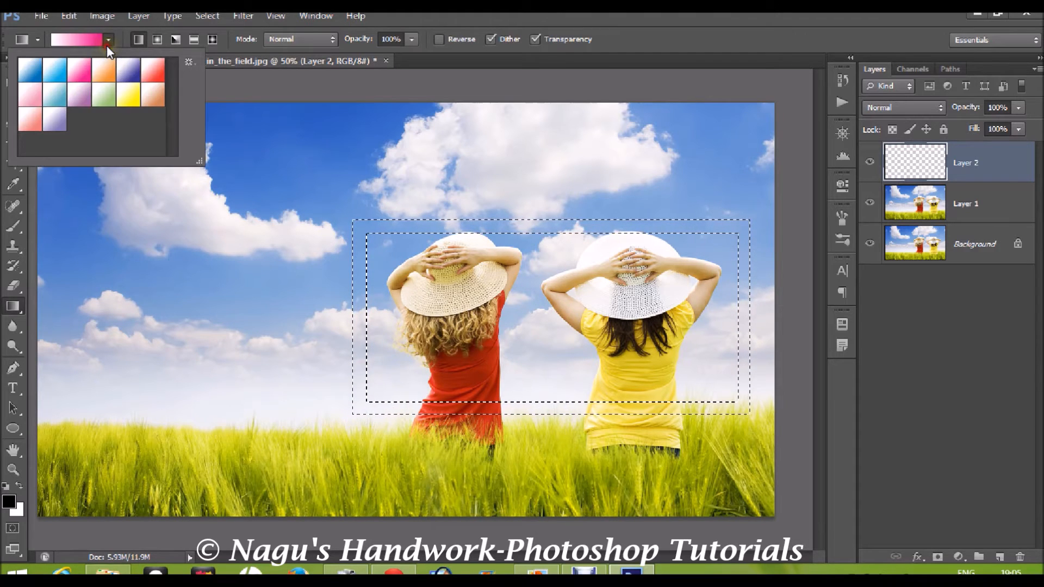
{"action": "left_click", "coordinate": [128, 94]}
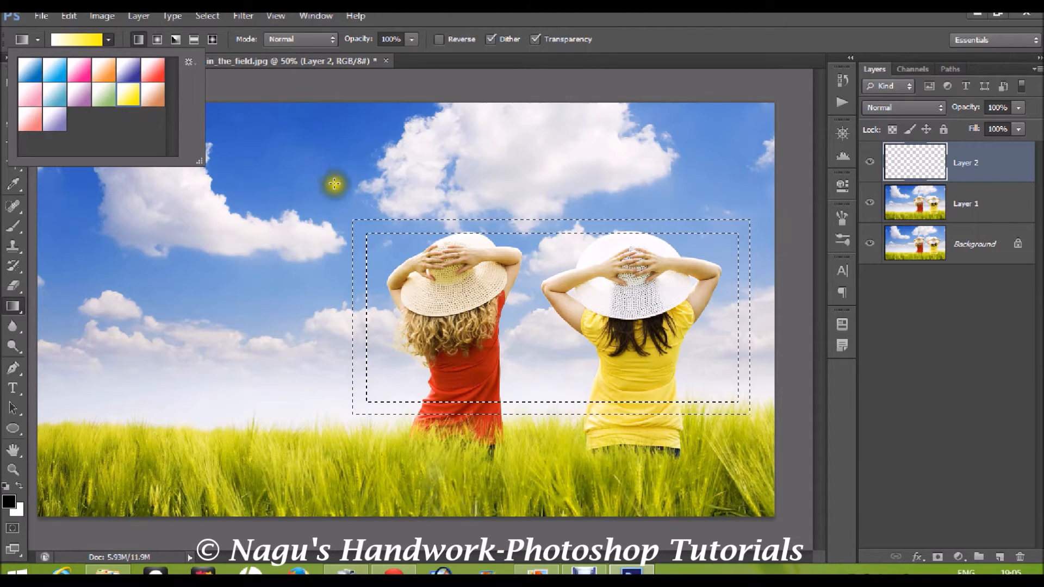
{"action": "left_click", "coordinate": [353, 234]}
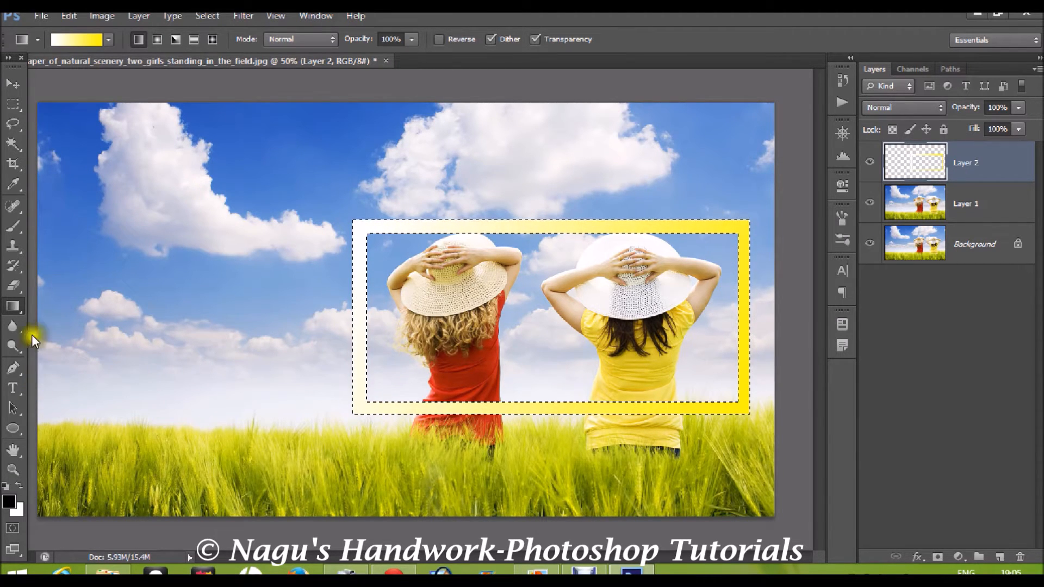
Choose the Brush tool and set the foreground colour to bright yellow f6ee0d.
{"action": "left_click", "coordinate": [11, 232]}
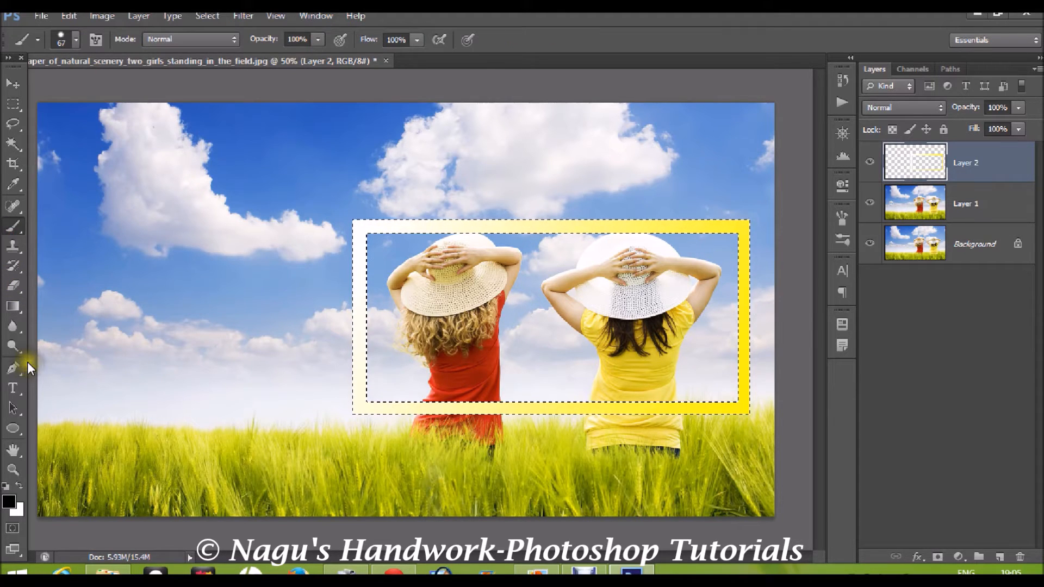
{"action": "left_click", "coordinate": [8, 480]}
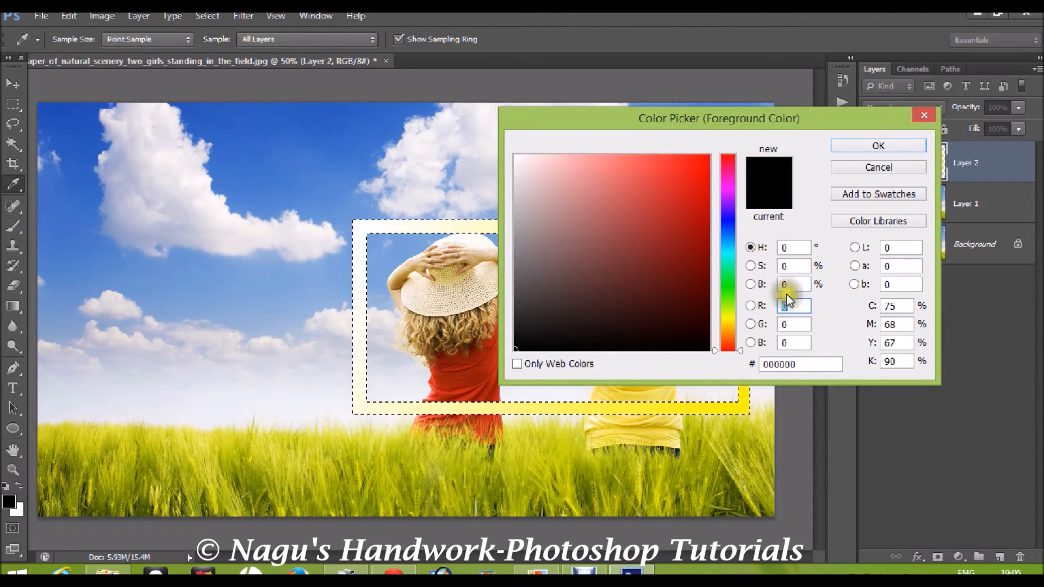
{"action": "left_click", "coordinate": [728, 315]}
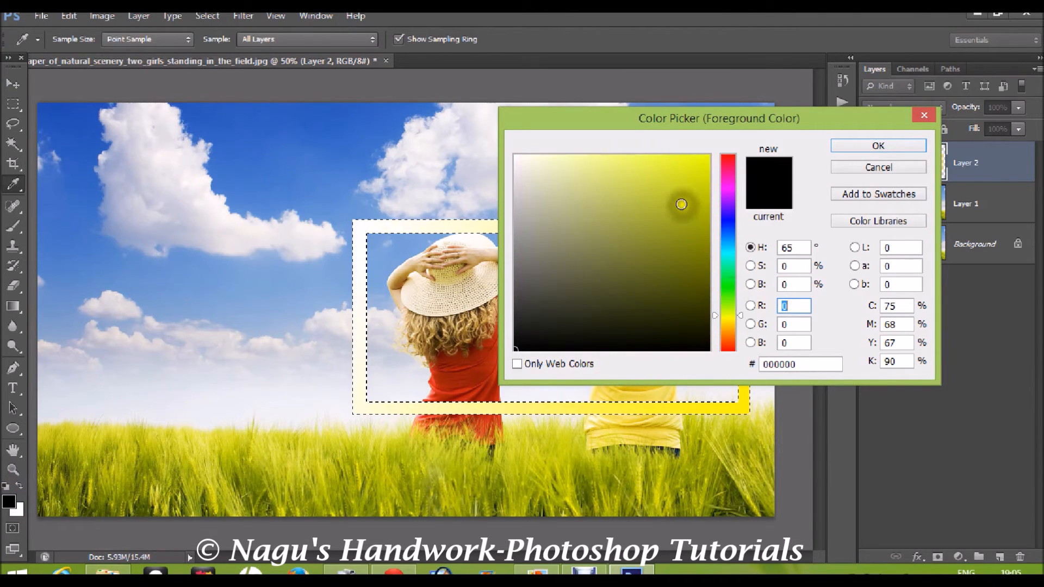
{"action": "left_click", "coordinate": [687, 168]}
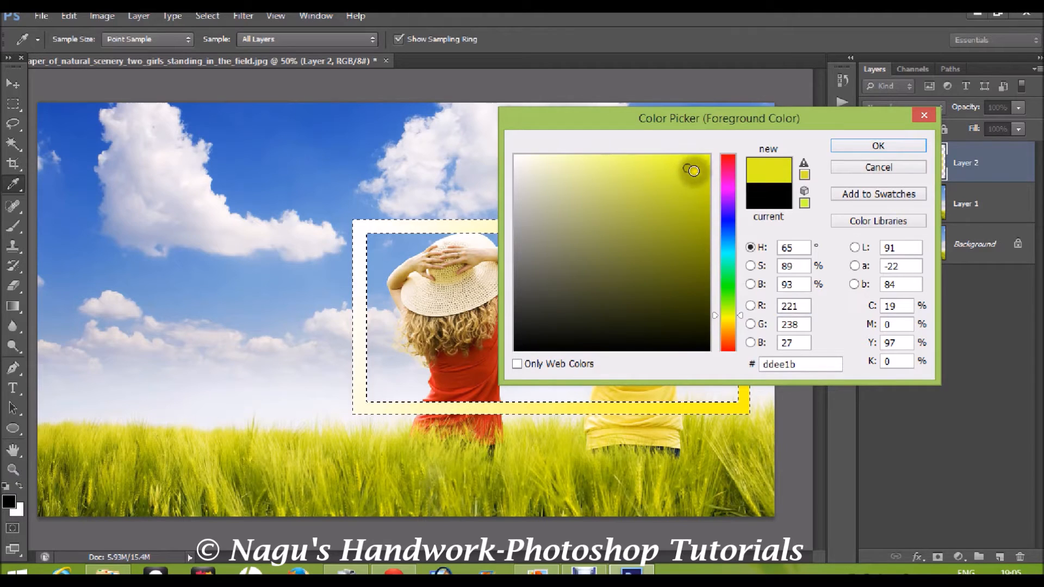
{"action": "left_click", "coordinate": [730, 318]}
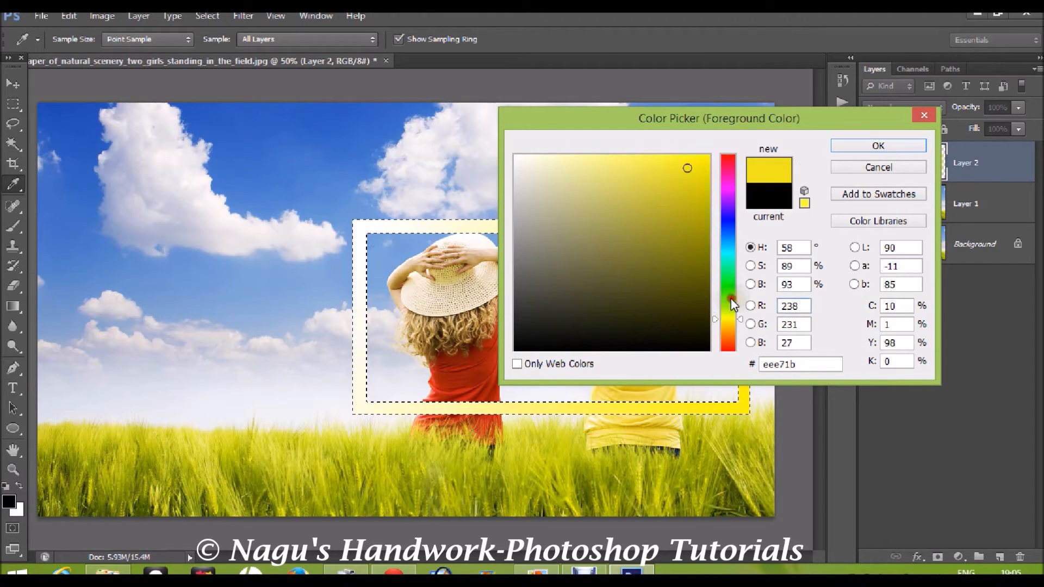
{"action": "left_click", "coordinate": [700, 161]}
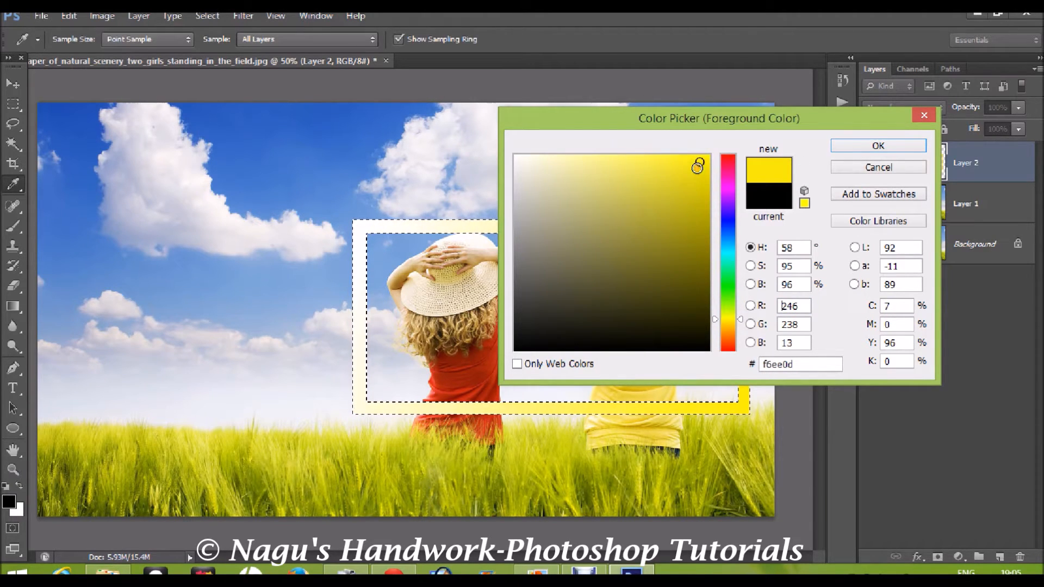
{"action": "left_click", "coordinate": [876, 151]}
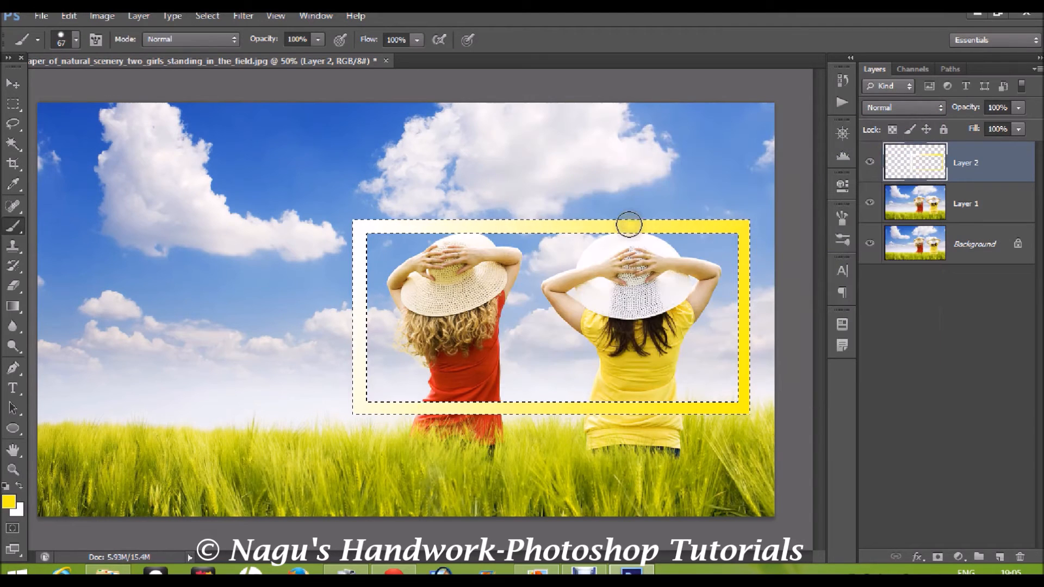
Replace the gradient in the frame selection with solid yellow brush paint all around and clear the selection.
{"action": "key", "text": "ctrl+z"}
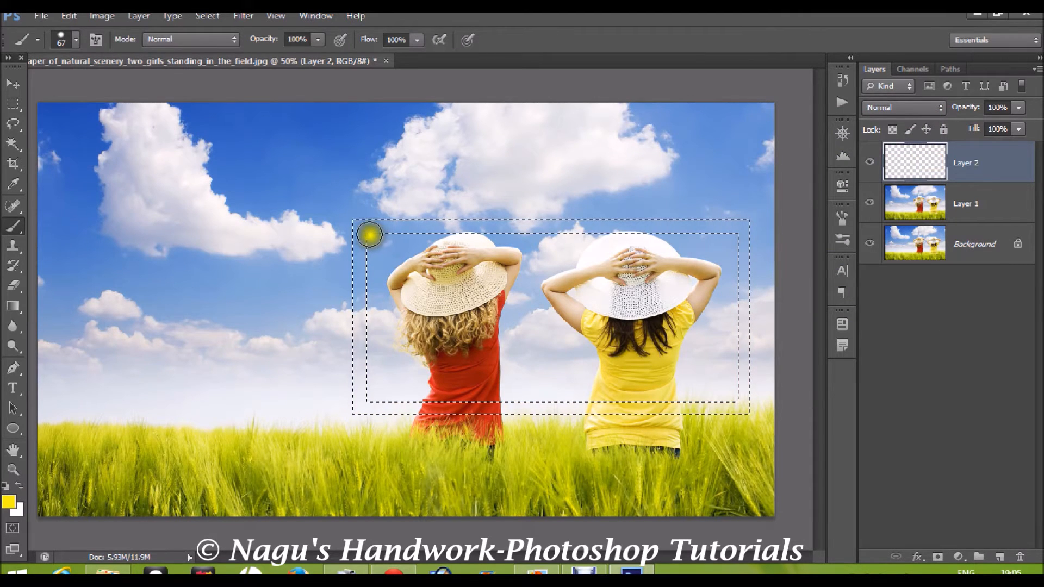
{"action": "mouse_move", "coordinate": [363, 234]}
{"action": "left_mouse_down"}
{"action": "mouse_move", "coordinate": [741, 232]}
{"action": "mouse_move", "coordinate": [745, 391]}
{"action": "mouse_move", "coordinate": [600, 390]}
{"action": "left_mouse_up"}
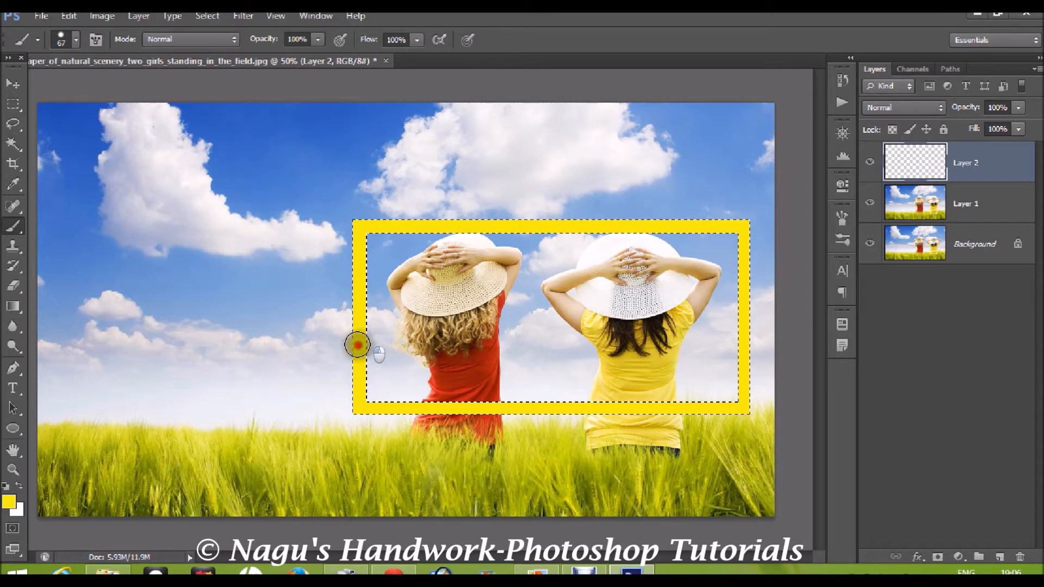
{"action": "mouse_move", "coordinate": [448, 384]}
{"action": "left_mouse_down"}
{"action": "mouse_move", "coordinate": [740, 382]}
{"action": "mouse_move", "coordinate": [740, 238]}
{"action": "mouse_move", "coordinate": [724, 224]}
{"action": "mouse_move", "coordinate": [362, 232]}
{"action": "left_mouse_up"}
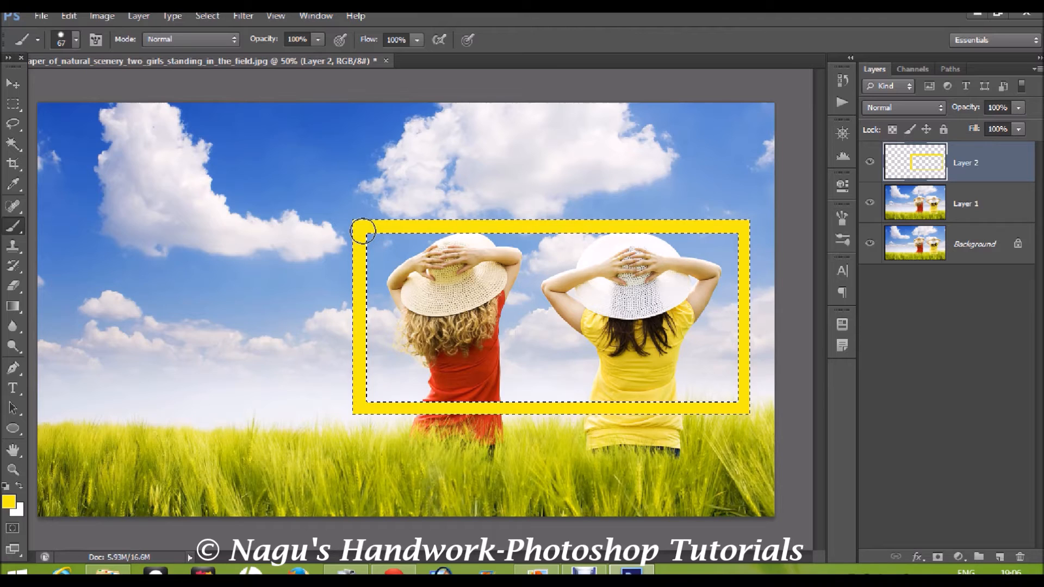
{"action": "key", "text": "ctrl+d"}
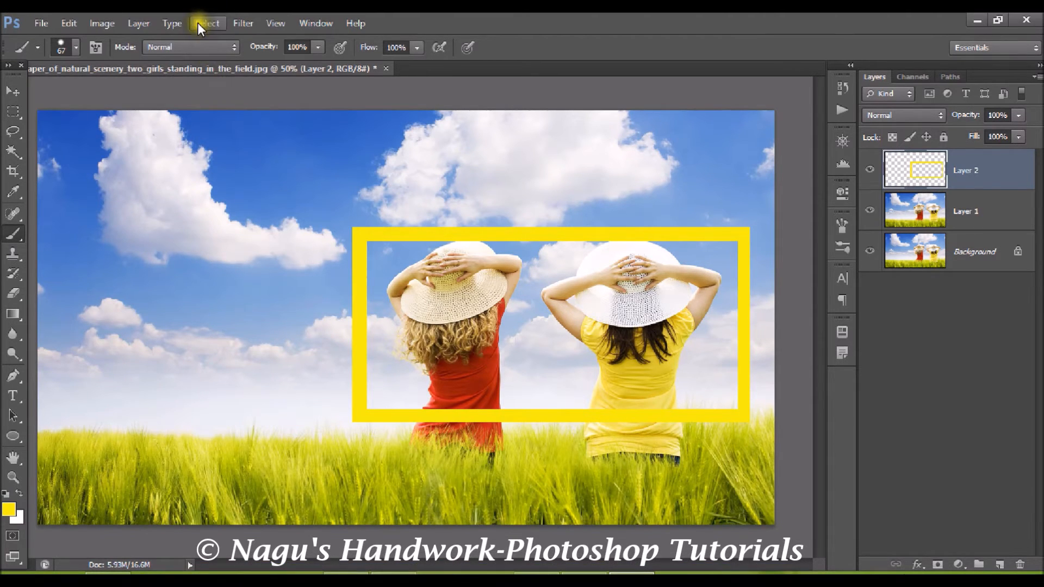
{"action": "left_click", "coordinate": [199, 15]}
{"action": "left_click", "coordinate": [489, 85]}
Start a free transform of the yellow frame on Layer 2 and tilt it counterclockwise to about -8.25°.
{"action": "key", "text": "ctrl+t"}
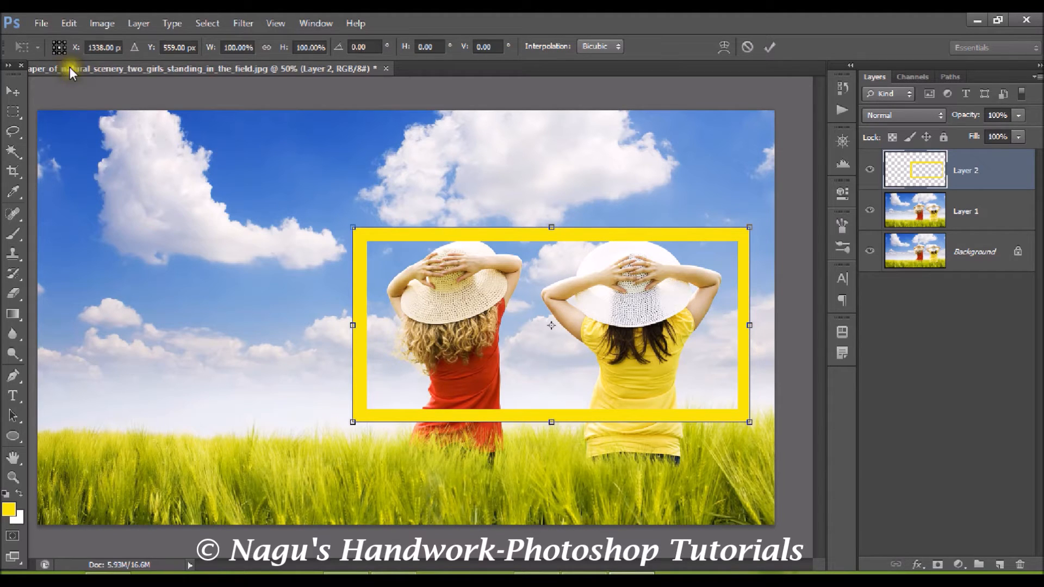
{"action": "left_click", "coordinate": [67, 24]}
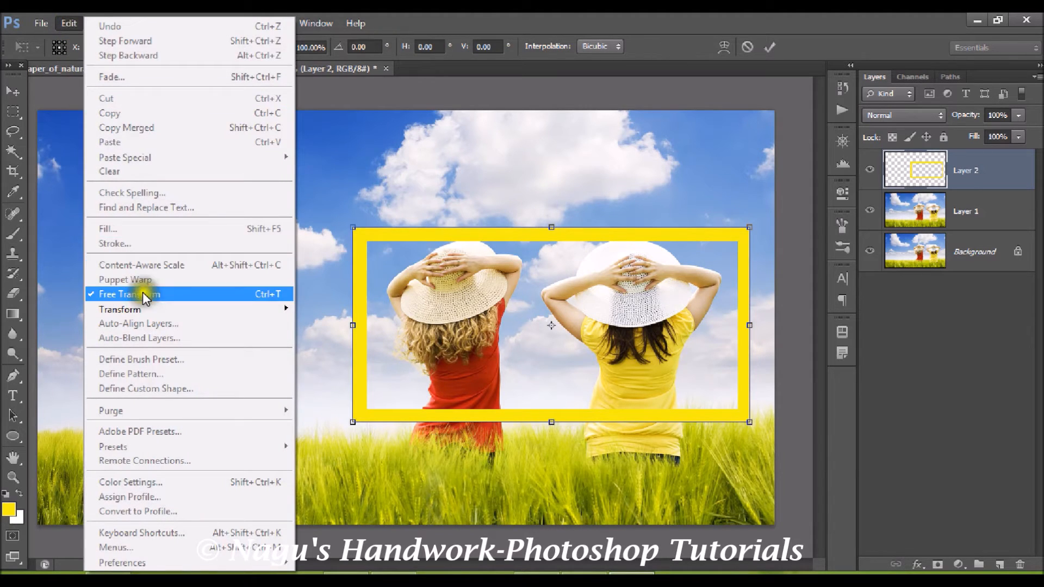
{"action": "left_click", "coordinate": [581, 82]}
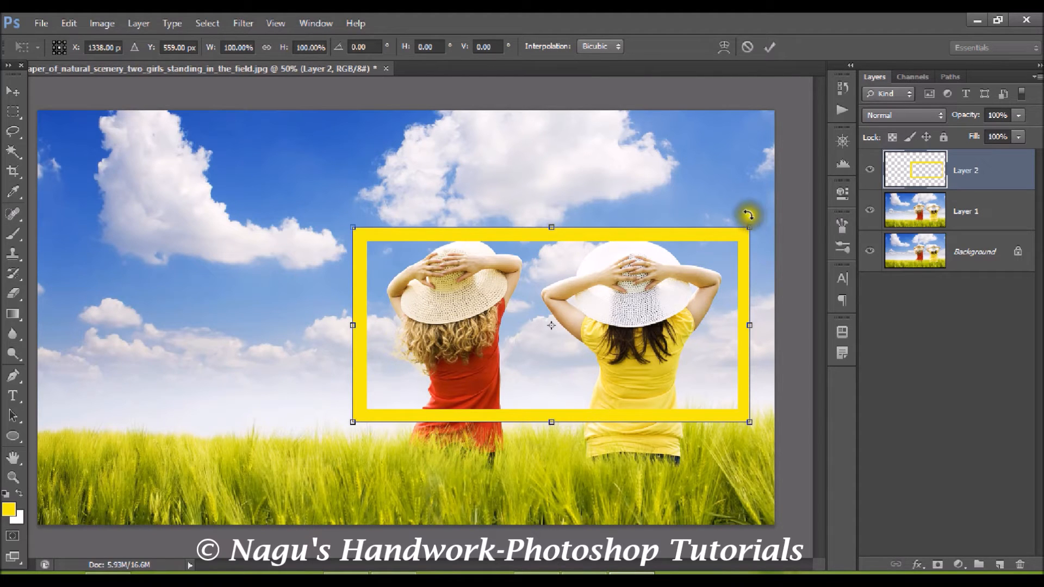
{"action": "left_click_drag", "start_coordinate": [748, 215], "coordinate": [721, 191]}
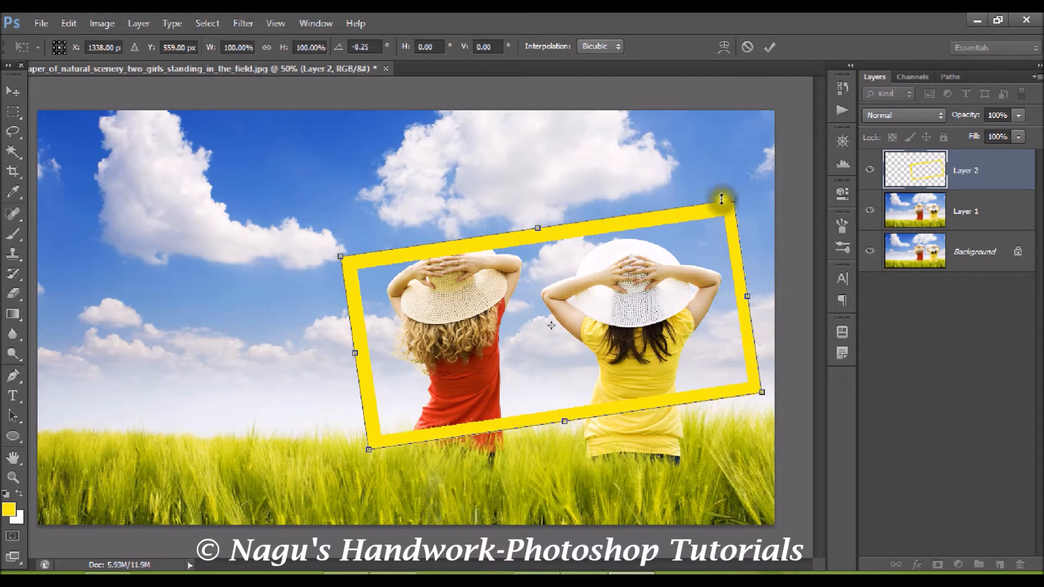
Enlarge and reposition the tilted frame around both girls, to about 102% width and 132% height.
{"action": "left_click_drag", "start_coordinate": [729, 196], "coordinate": [732, 188]}
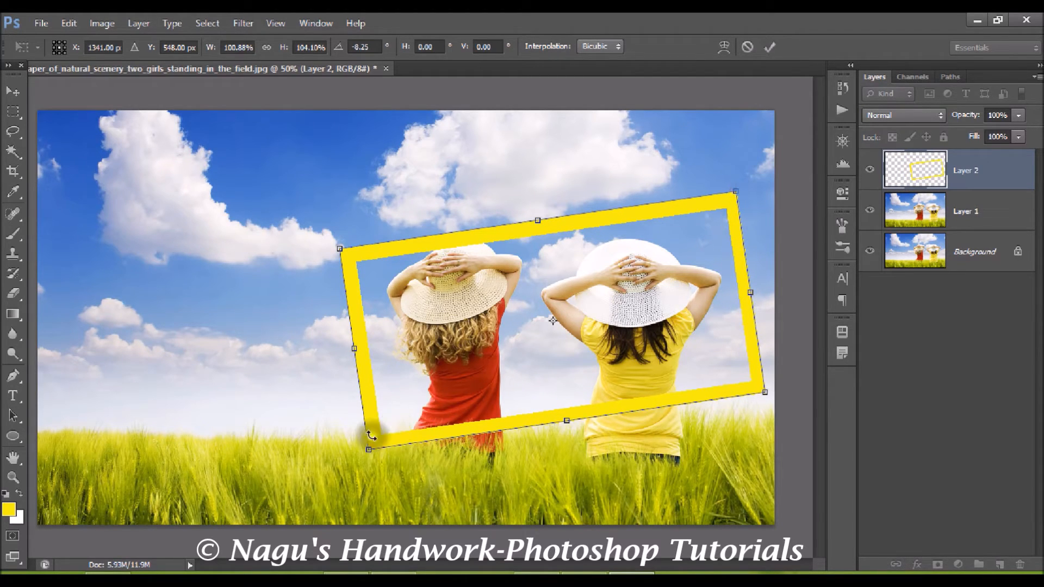
{"action": "left_click_drag", "start_coordinate": [365, 420], "coordinate": [361, 430]}
{"action": "left_click_drag", "start_coordinate": [466, 332], "coordinate": [466, 327]}
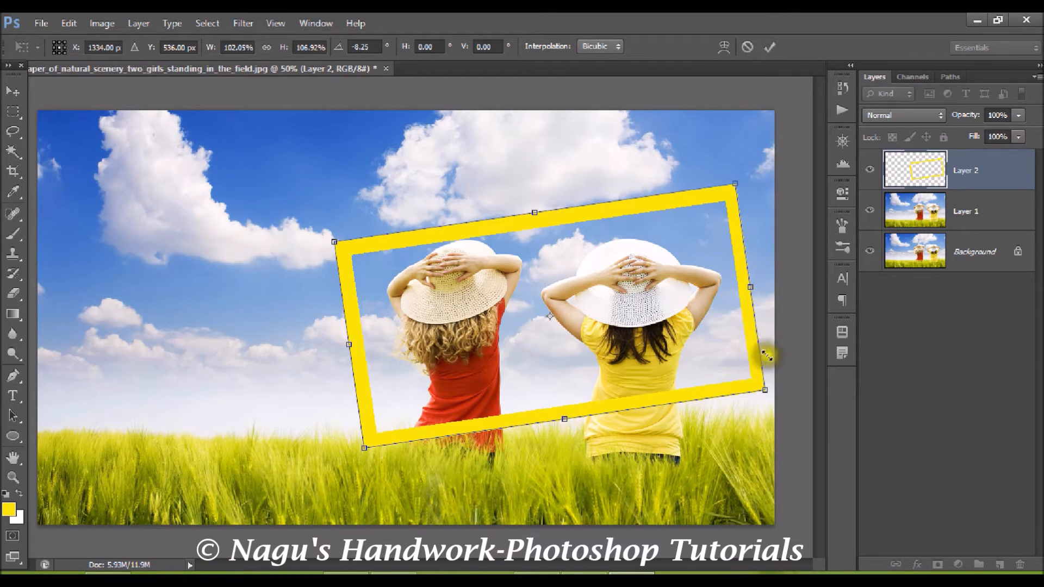
{"action": "left_click_drag", "start_coordinate": [759, 361], "coordinate": [764, 381]}
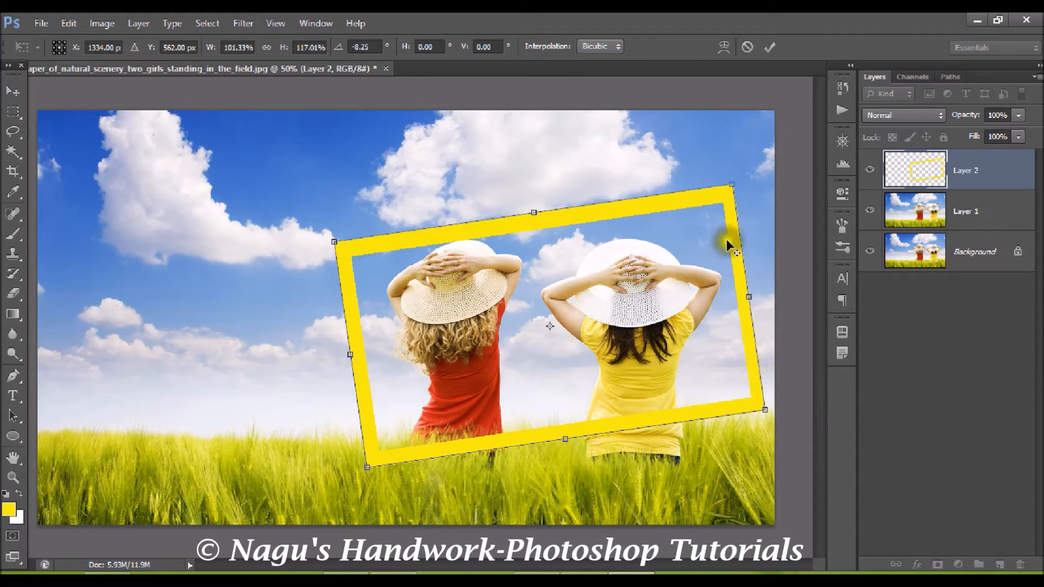
{"action": "left_click_drag", "start_coordinate": [730, 183], "coordinate": [727, 192]}
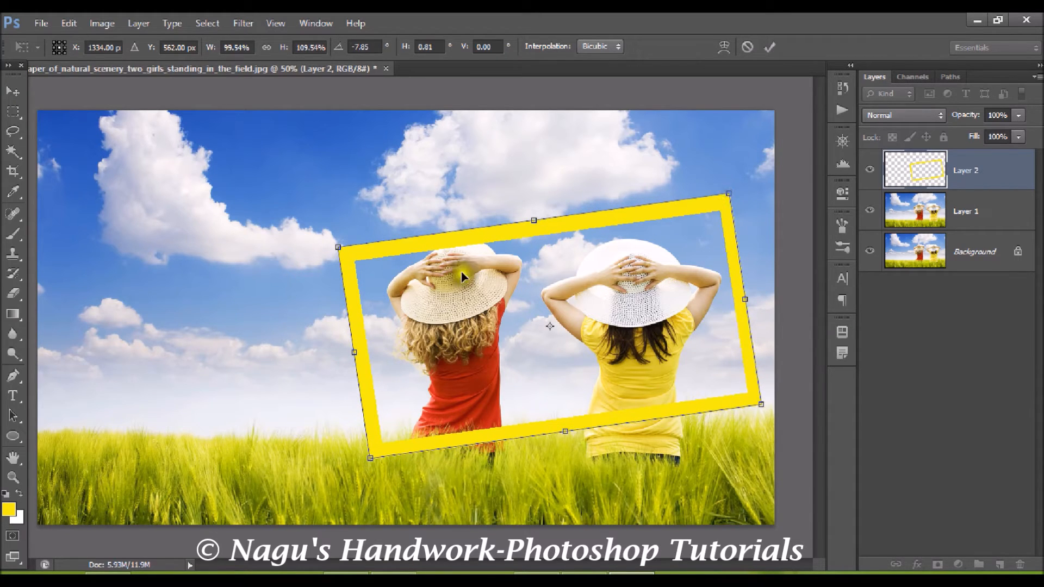
{"action": "left_click_drag", "start_coordinate": [338, 248], "coordinate": [328, 239]}
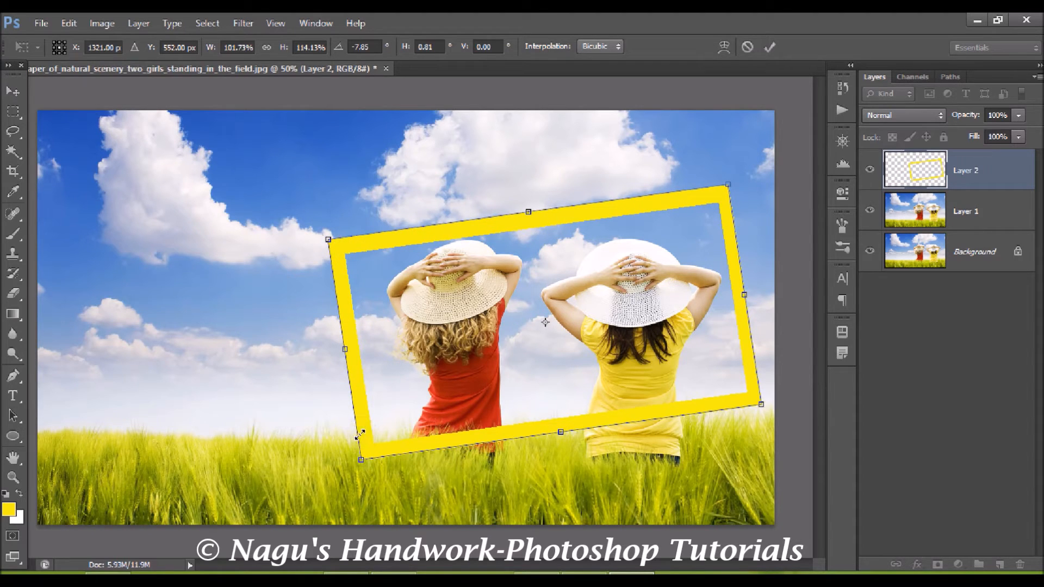
{"action": "left_click_drag", "start_coordinate": [360, 435], "coordinate": [359, 450]}
{"action": "left_click_drag", "start_coordinate": [559, 415], "coordinate": [564, 438]}
Tilt the frame slightly further to about -9.45° and apply the transform.
{"action": "right_click", "coordinate": [719, 273]}
{"action": "left_click", "coordinate": [745, 154]}
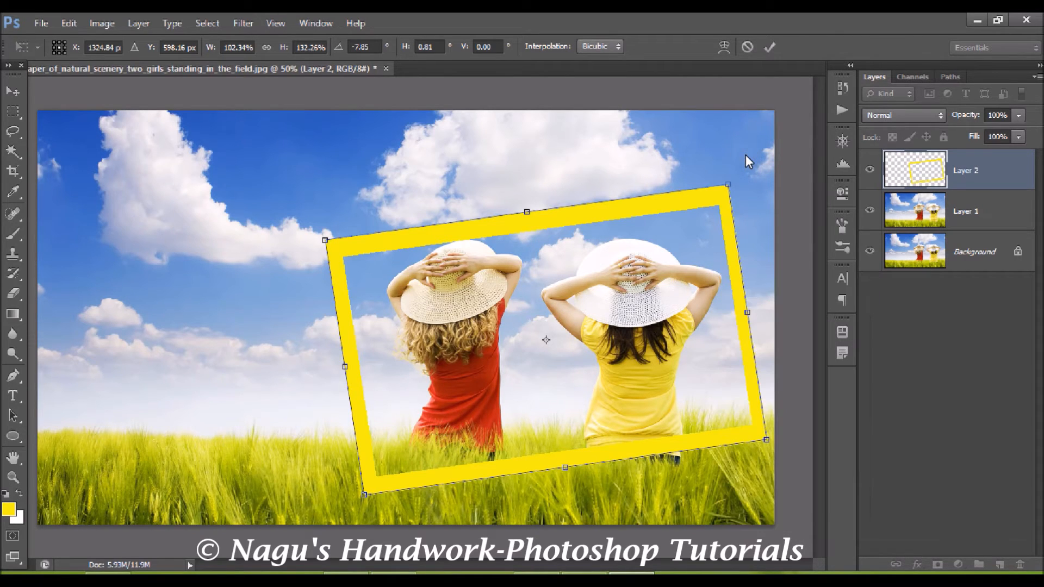
{"action": "left_click_drag", "start_coordinate": [745, 155], "coordinate": [736, 159]}
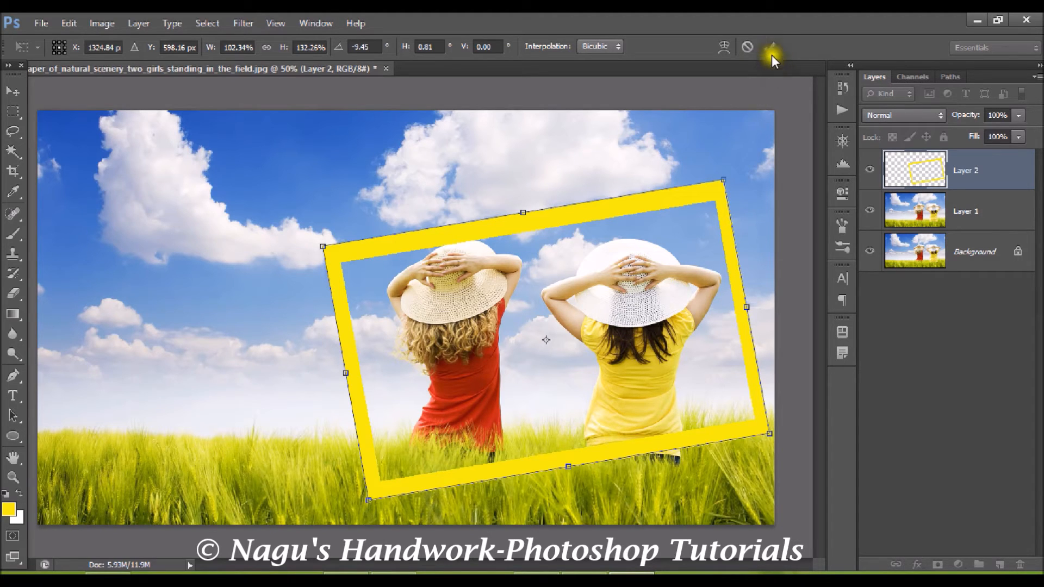
{"action": "left_click", "coordinate": [769, 39]}
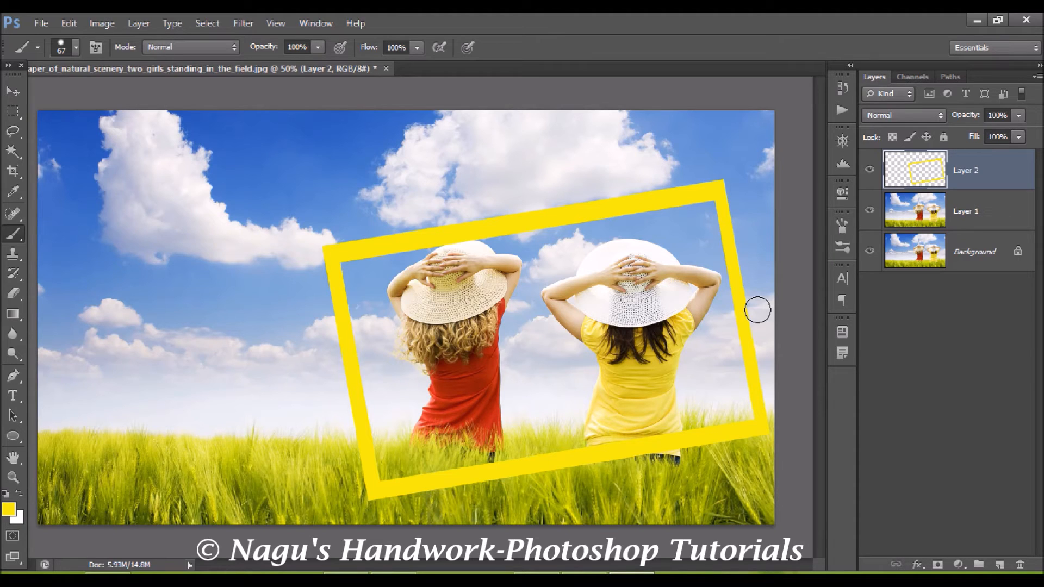
Add a Drop Shadow layer style to the yellow frame on Layer 2.
{"action": "right_click", "coordinate": [908, 170]}
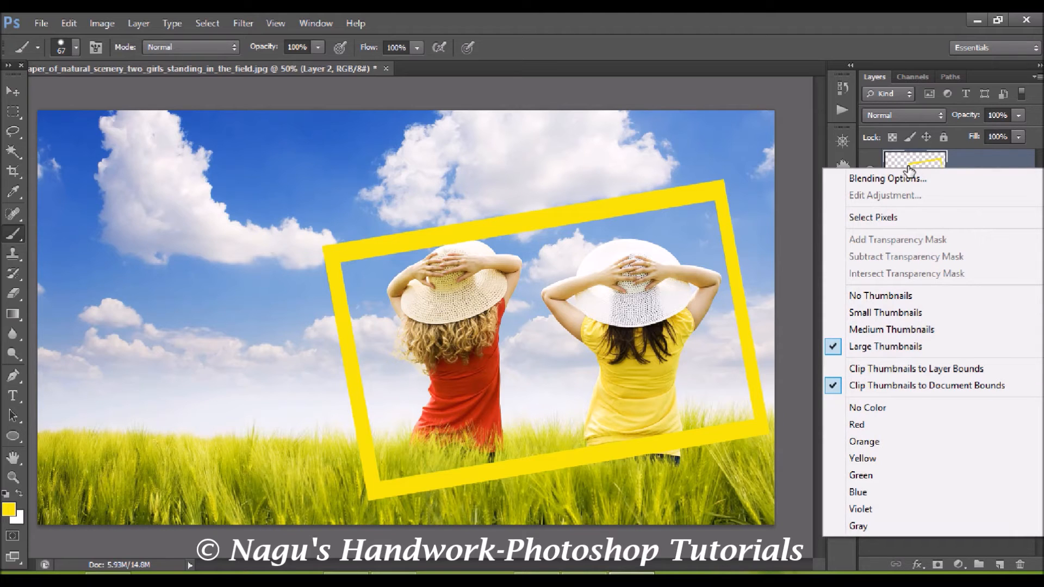
{"action": "left_click", "coordinate": [906, 174]}
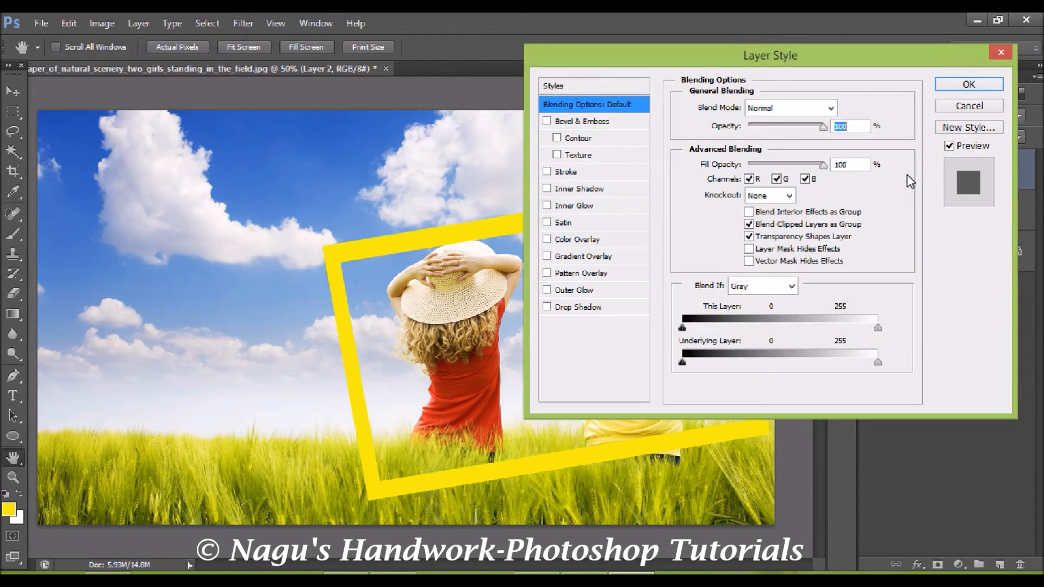
{"action": "mouse_move", "coordinate": [758, 47]}
{"action": "left_mouse_down"}
{"action": "mouse_move", "coordinate": [661, 72]}
{"action": "mouse_move", "coordinate": [625, 30]}
{"action": "mouse_move", "coordinate": [654, 61]}
{"action": "mouse_move", "coordinate": [754, 43]}
{"action": "left_mouse_up"}
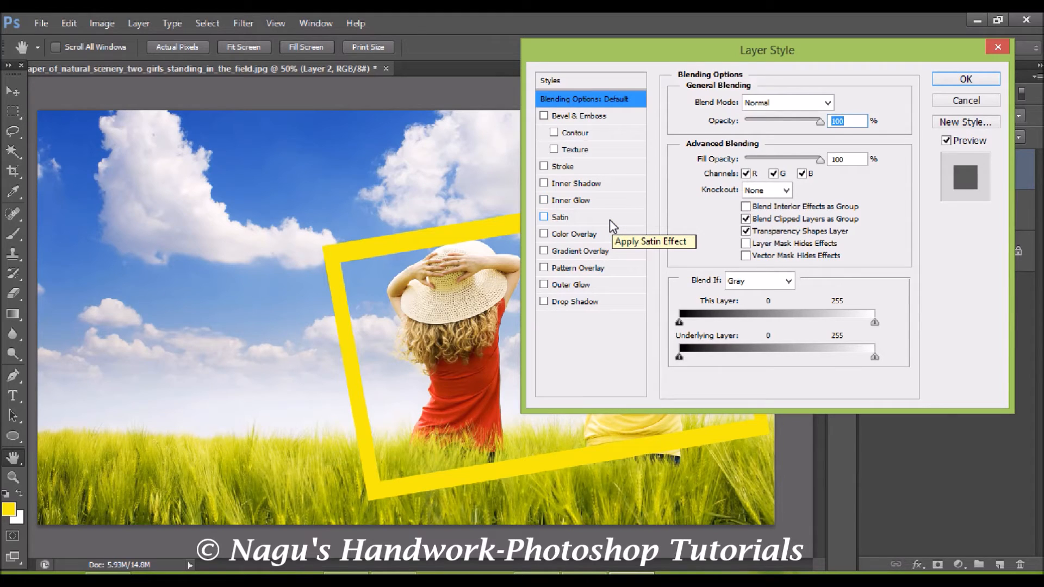
{"action": "left_click", "coordinate": [576, 296]}
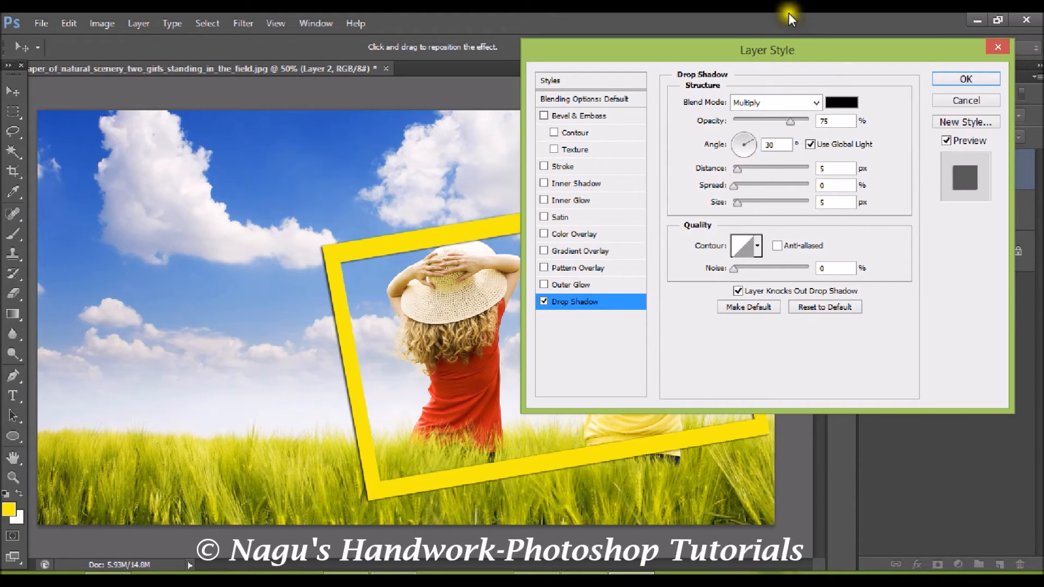
{"action": "left_click_drag", "start_coordinate": [784, 44], "coordinate": [793, 38]}
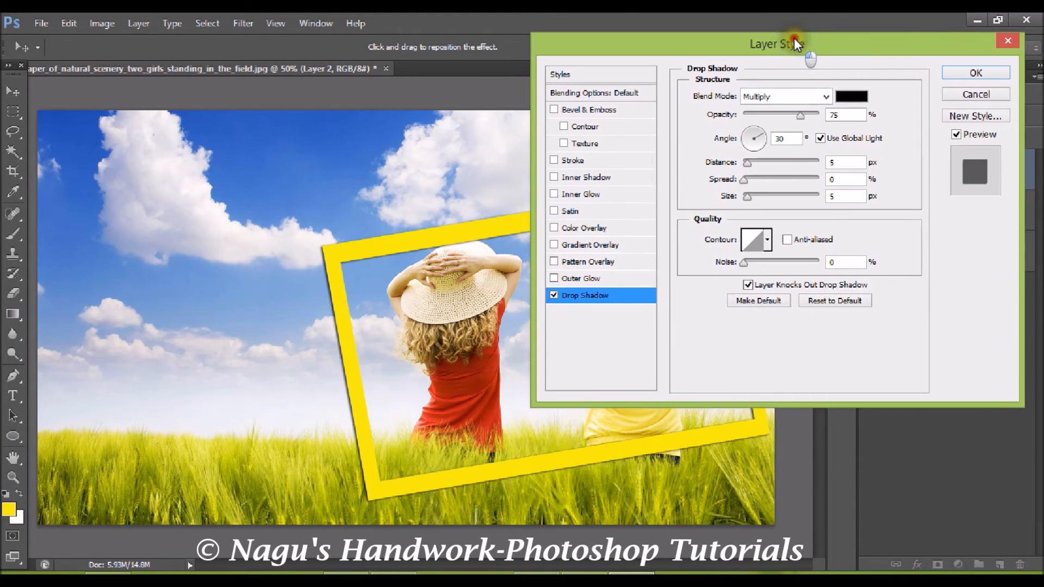
Set the drop shadow's distance to 15 px and apply the layer style.
{"action": "left_click_drag", "start_coordinate": [745, 162], "coordinate": [750, 162]}
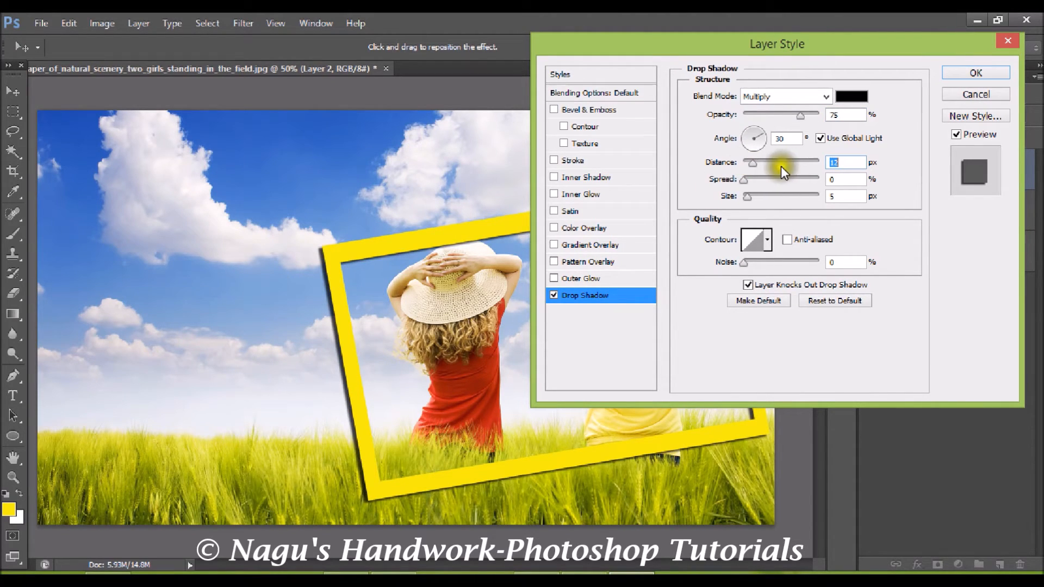
{"action": "left_click_drag", "start_coordinate": [748, 164], "coordinate": [753, 162]}
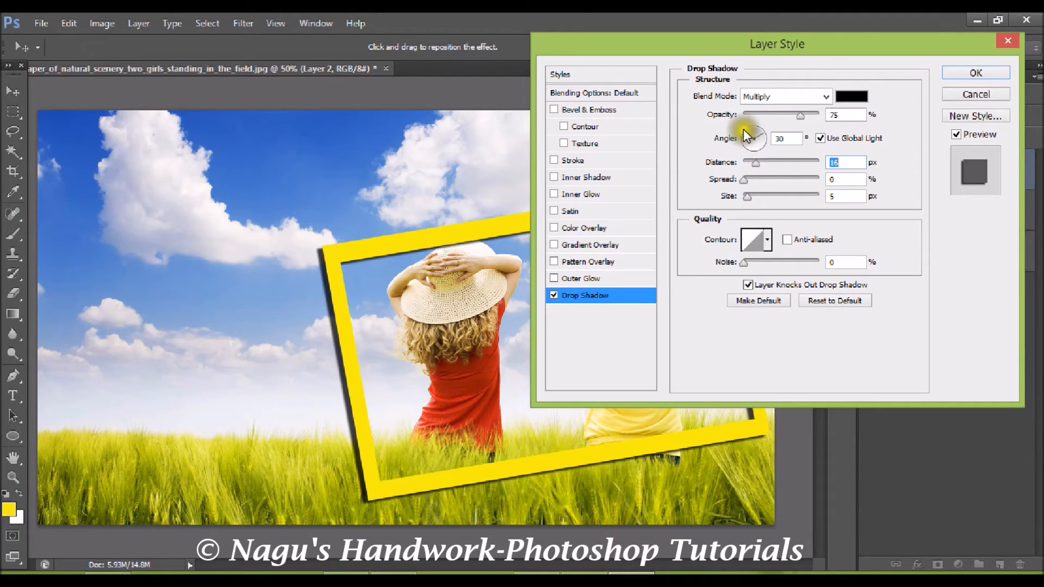
{"action": "left_click_drag", "start_coordinate": [752, 164], "coordinate": [775, 162]}
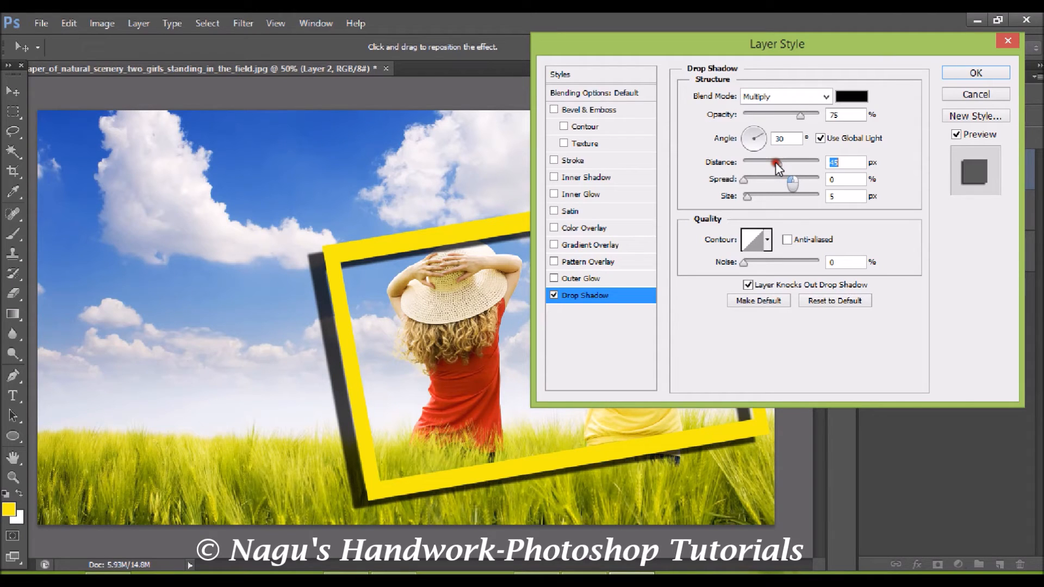
{"action": "left_click_drag", "start_coordinate": [775, 162], "coordinate": [752, 162]}
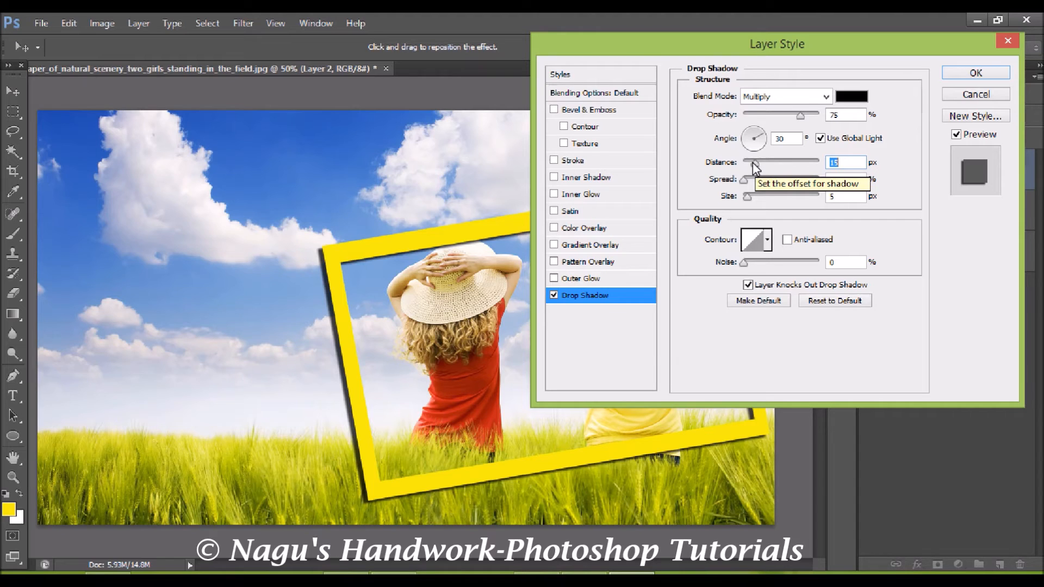
{"action": "left_click", "coordinate": [959, 74]}
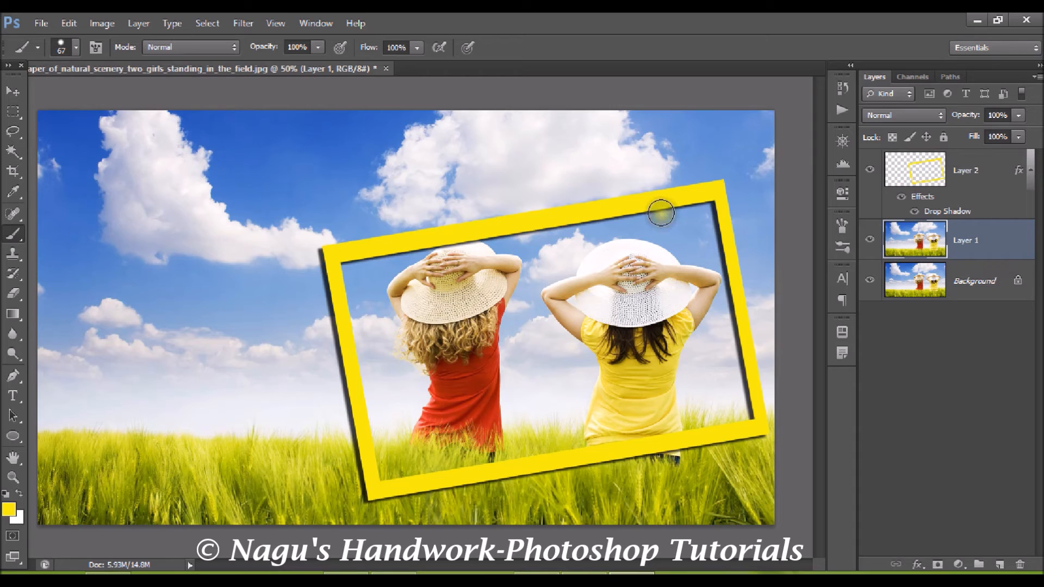
On Layer 1, outline the framed area with the Polygonal Lasso, running the selection along the middle of the yellow border.
{"action": "left_click", "coordinate": [15, 135]}
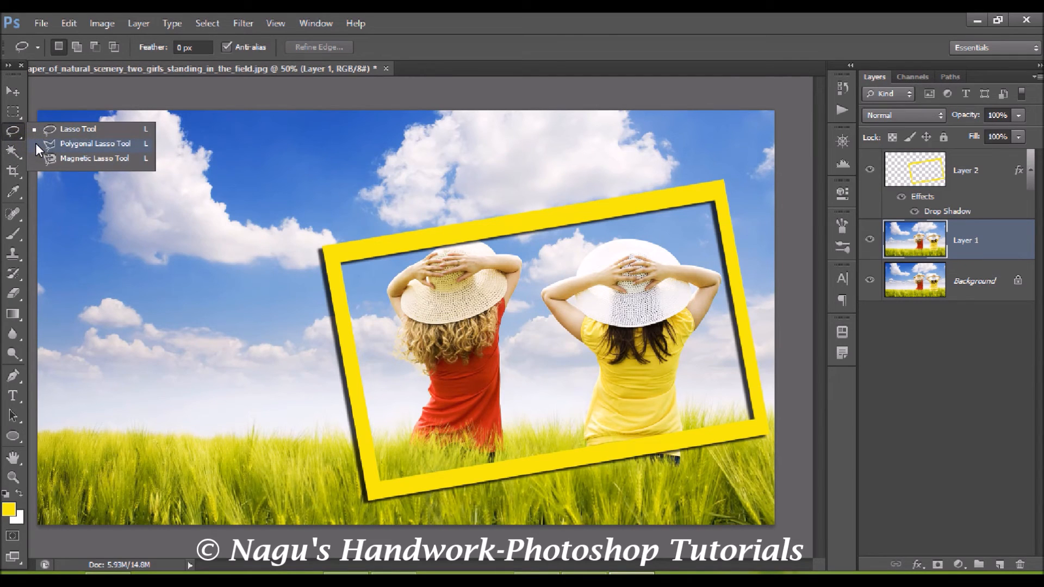
{"action": "left_click", "coordinate": [34, 142]}
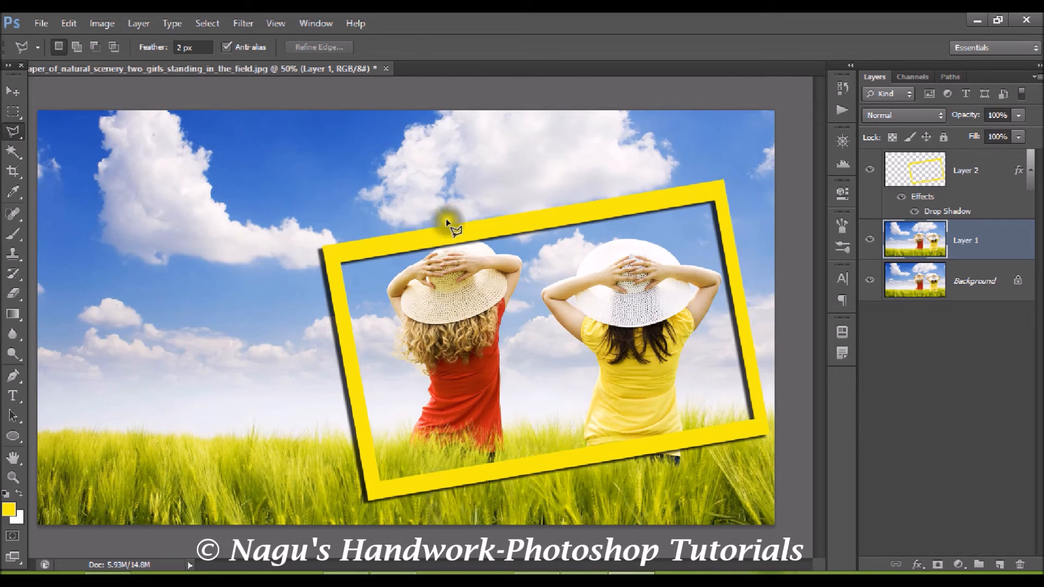
{"action": "left_click", "coordinate": [329, 254]}
{"action": "left_click", "coordinate": [374, 463]}
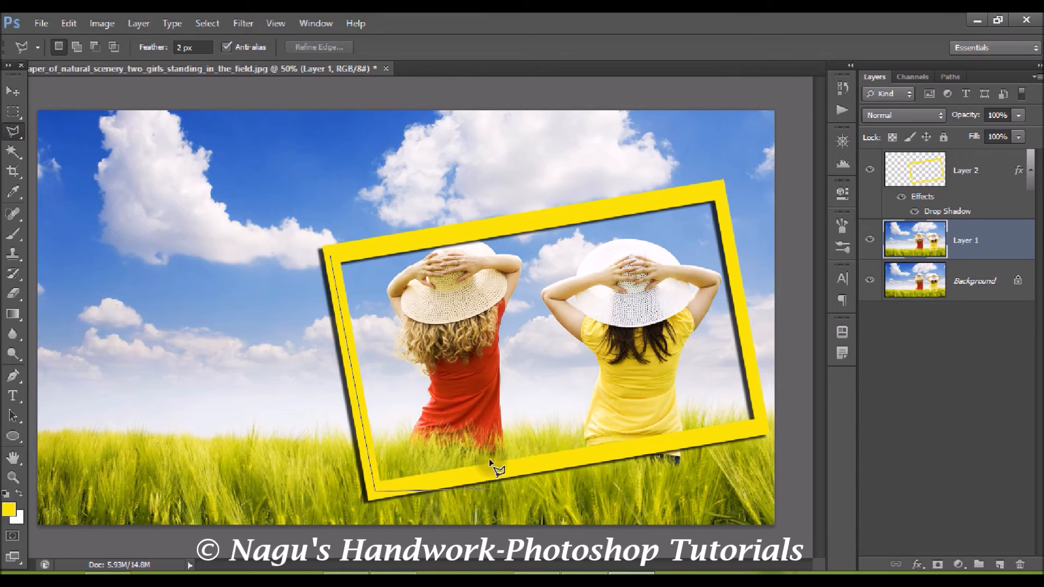
{"action": "left_click", "coordinate": [758, 401]}
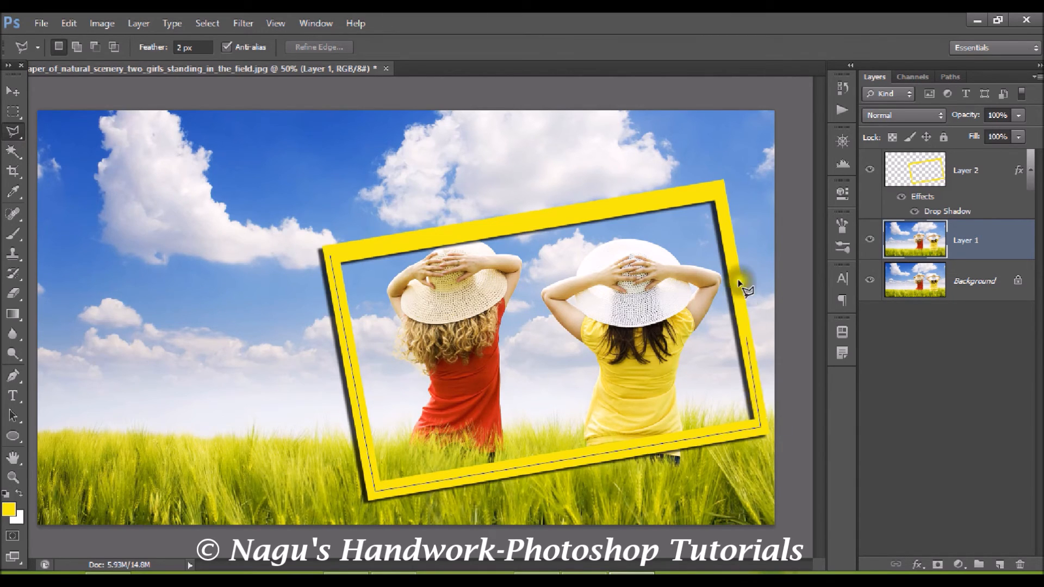
{"action": "left_click", "coordinate": [719, 191]}
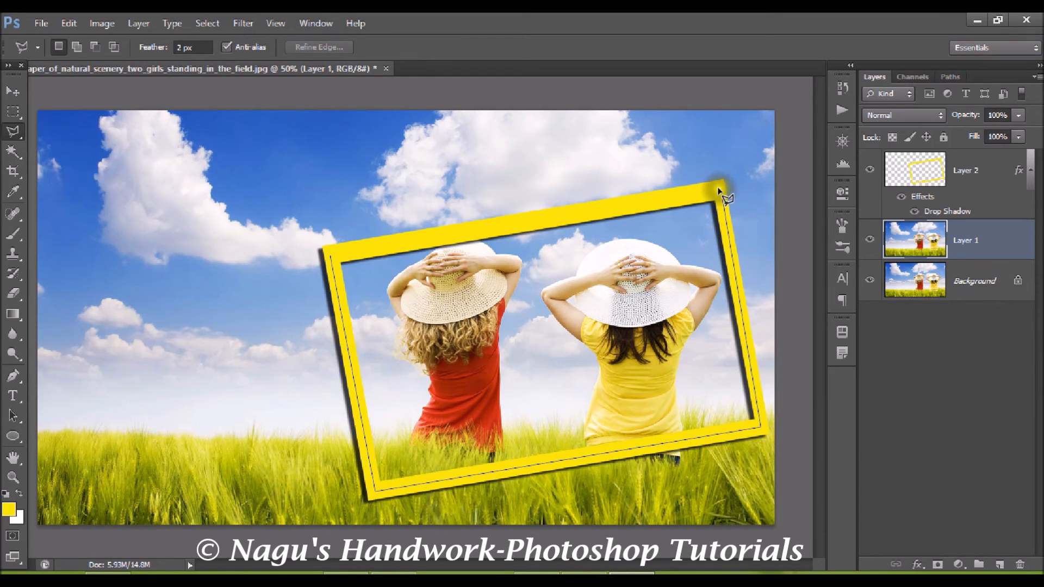
{"action": "left_click", "coordinate": [329, 254]}
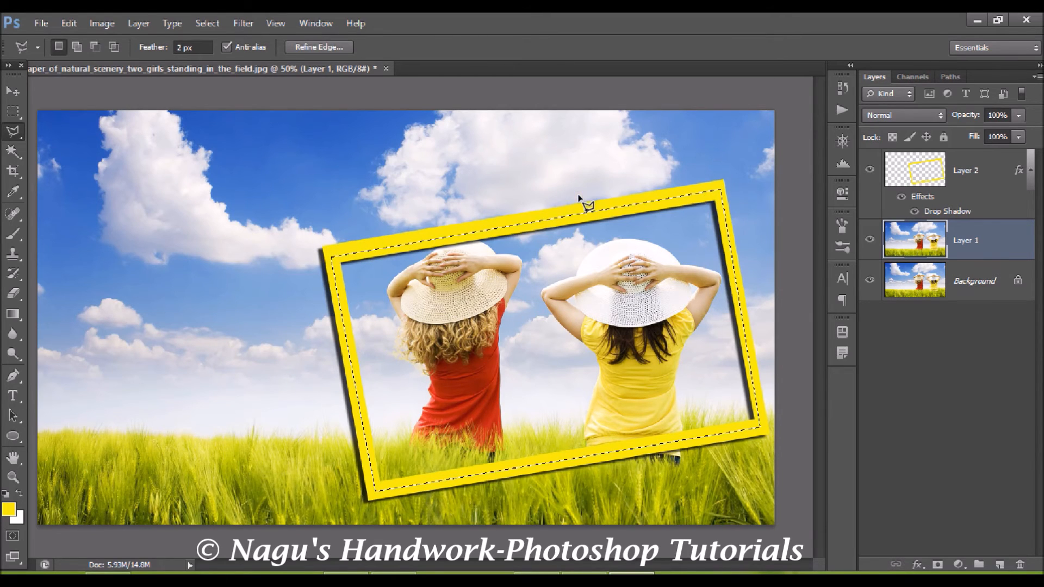
Invert the selection so it covers everything outside the frame.
{"action": "right_click", "coordinate": [566, 287]}
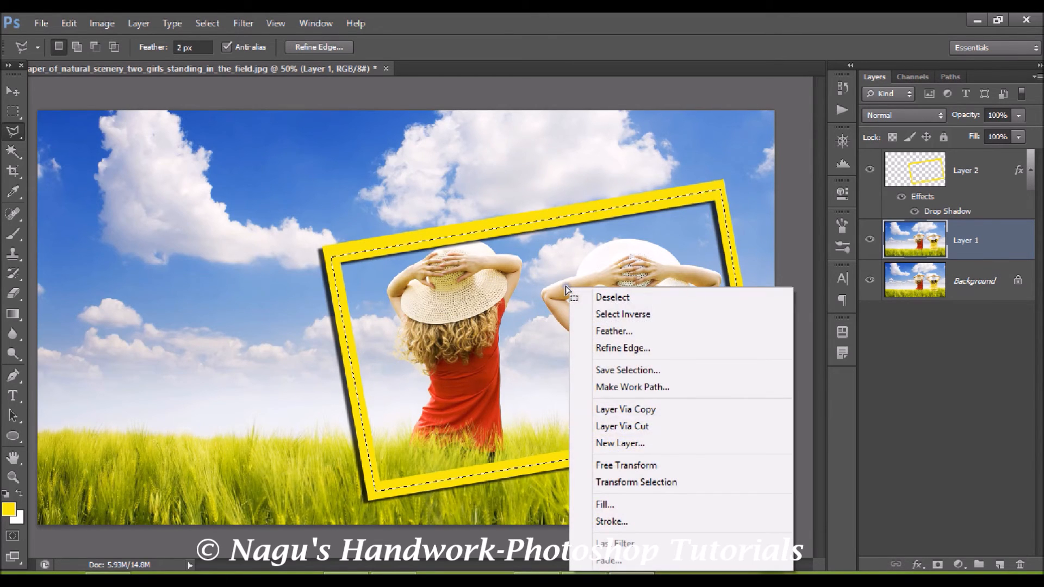
{"action": "left_click", "coordinate": [596, 311]}
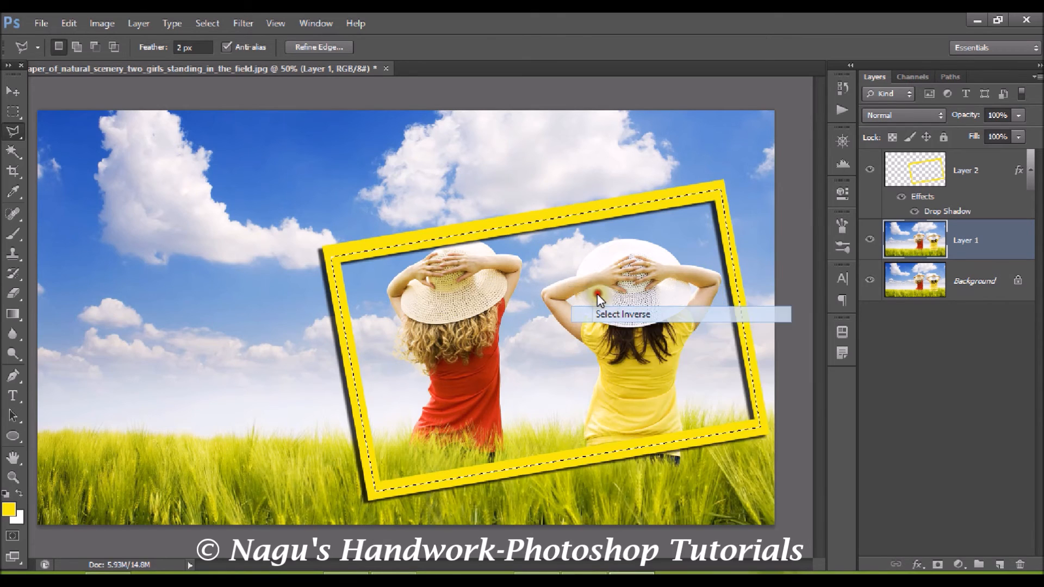
{"action": "left_click", "coordinate": [213, 25]}
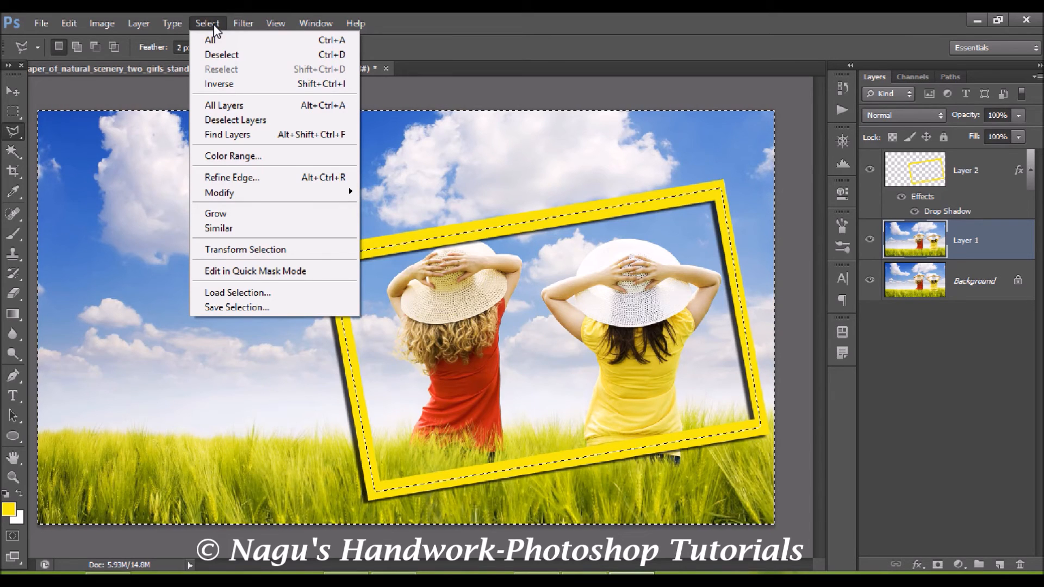
{"action": "left_click", "coordinate": [214, 26]}
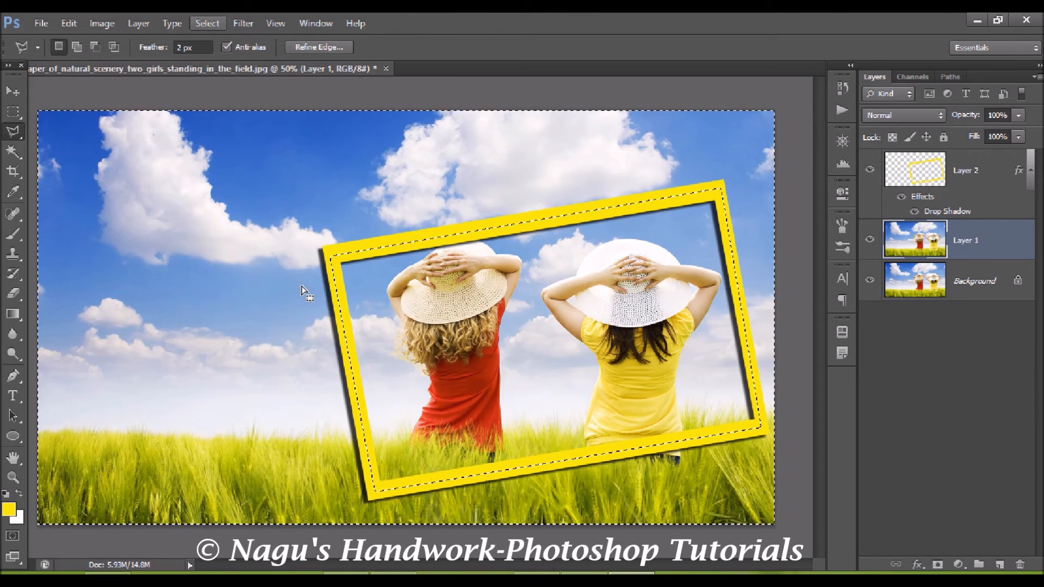
Turn the selected surroundings on Layer 1 black and white using Hue/Saturation with saturation -100, and clear the selection.
{"action": "key", "text": "ctrl+u"}
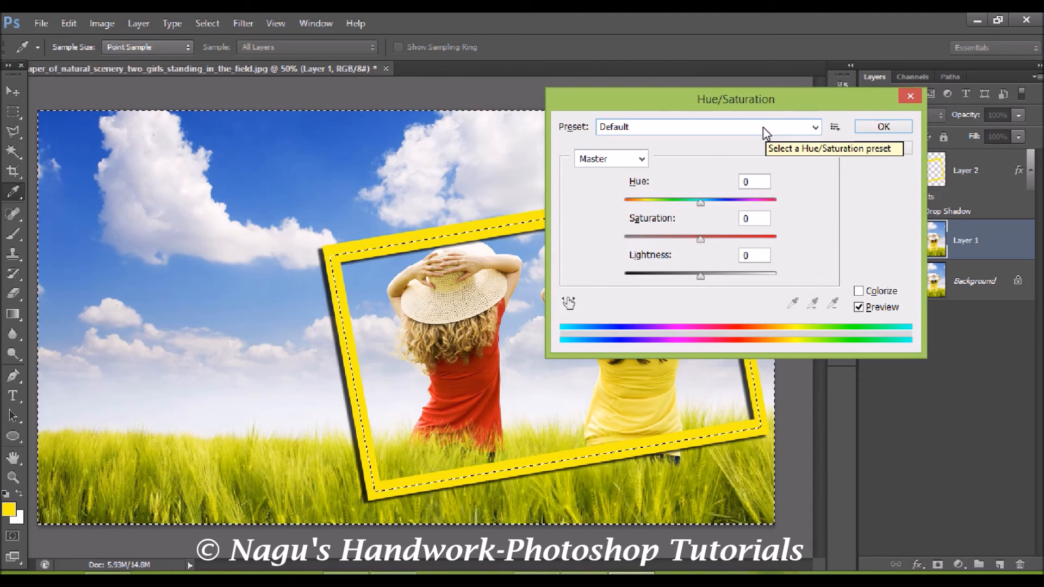
{"action": "left_click_drag", "start_coordinate": [700, 239], "coordinate": [618, 239]}
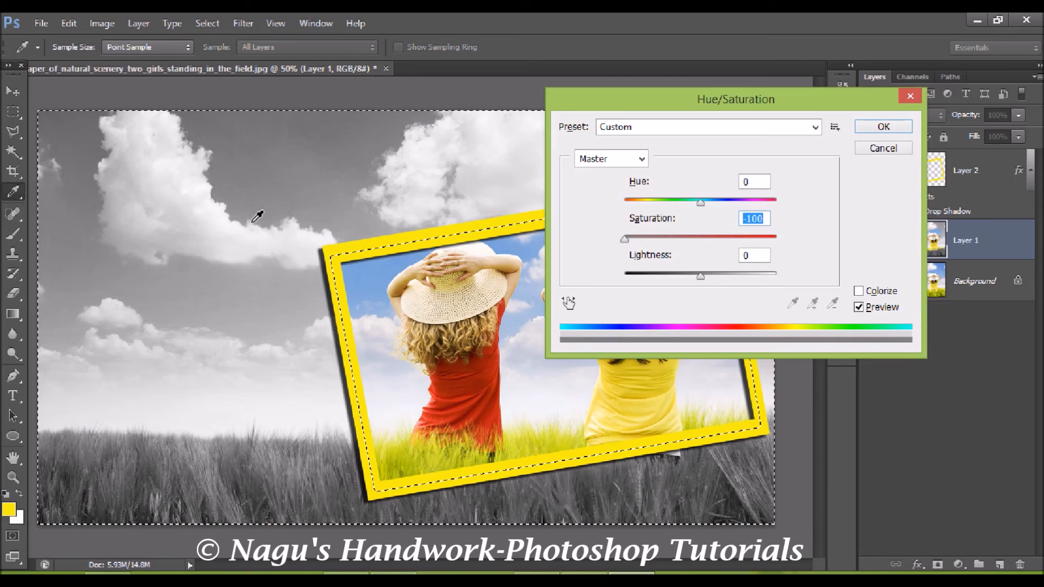
{"action": "left_click_drag", "start_coordinate": [686, 93], "coordinate": [747, 72]}
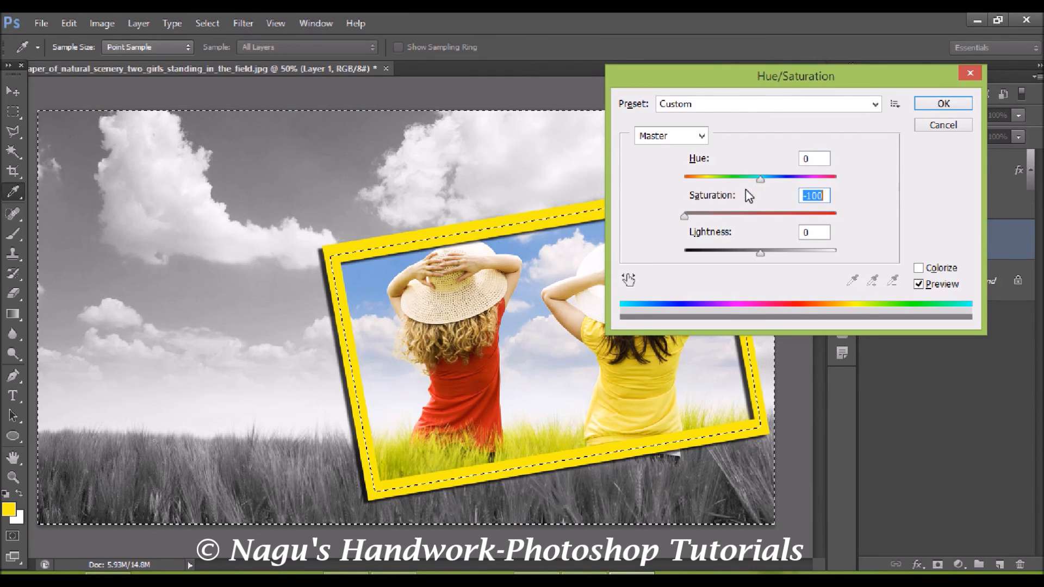
{"action": "left_click", "coordinate": [310, 399]}
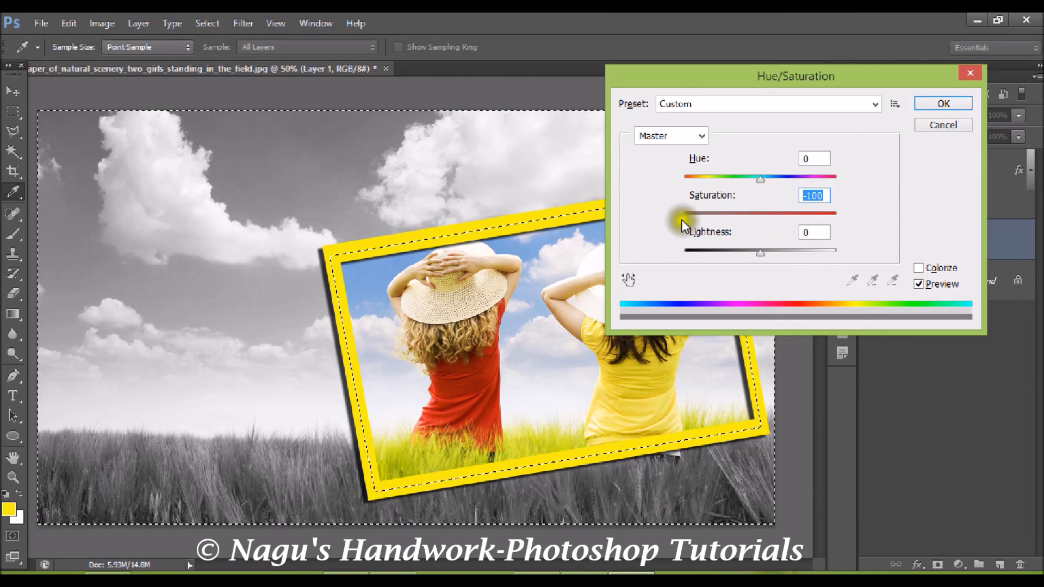
{"action": "left_click", "coordinate": [930, 102]}
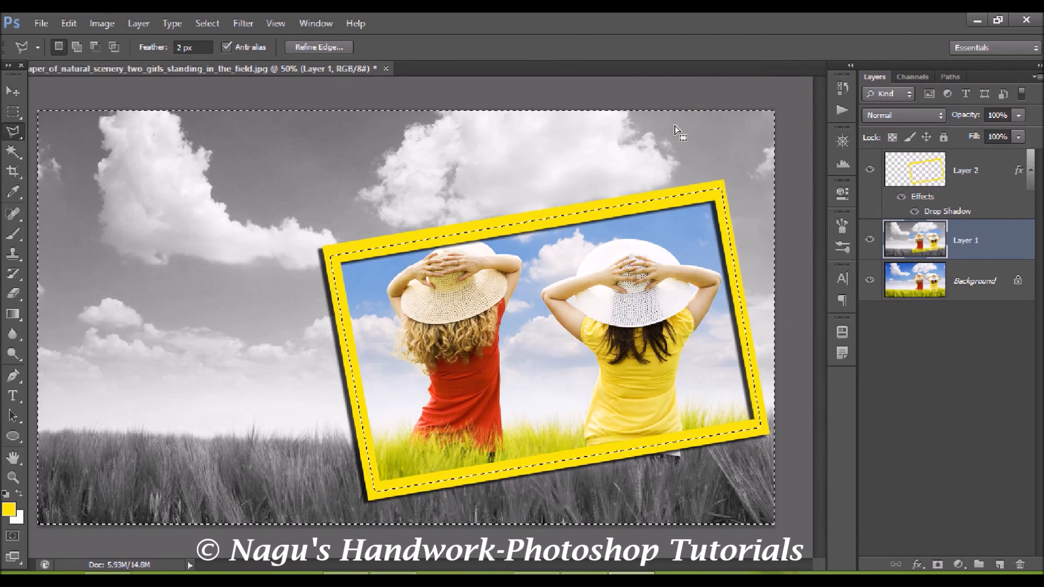
{"action": "key", "text": "ctrl+d"}
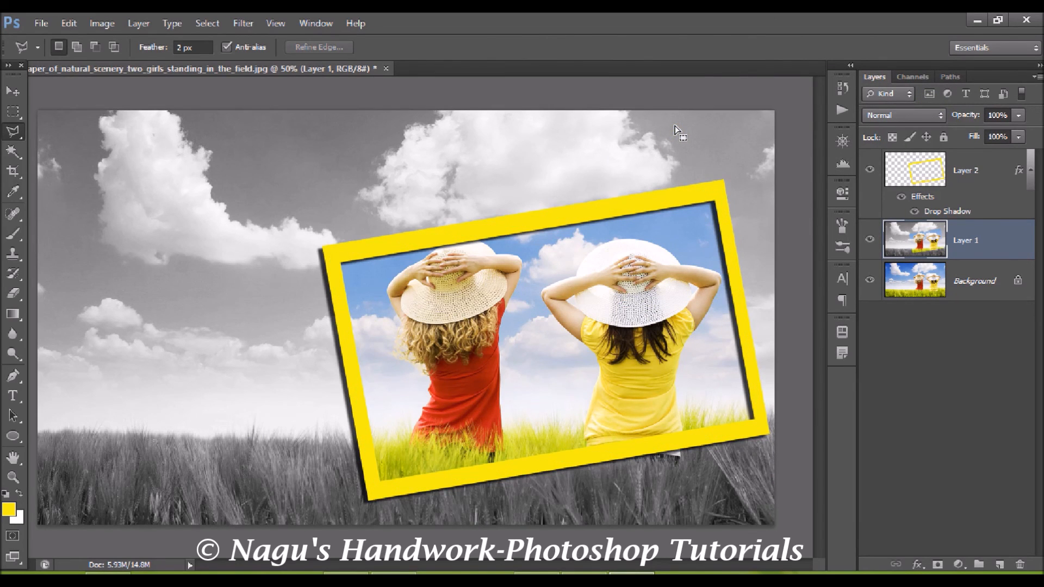